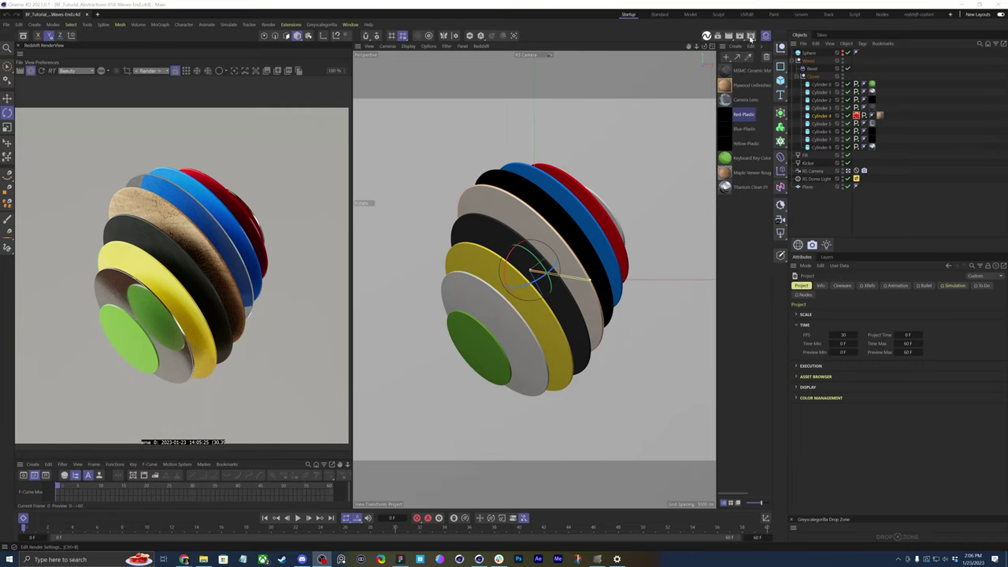
- In Render Settings, open Redshift's AOV tab, keep DWAA compression, and open the AOV Manager
click(750, 37)
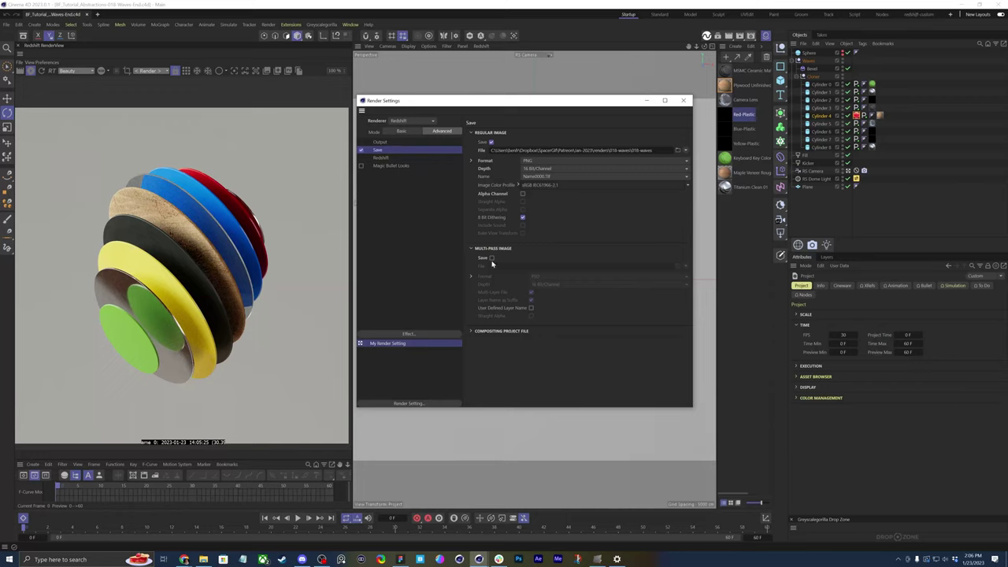
click(396, 159)
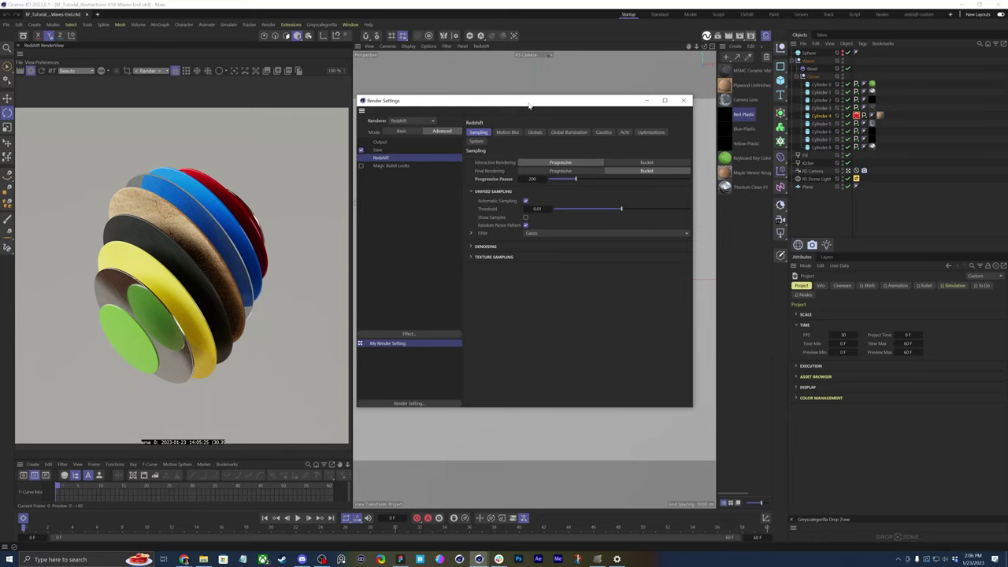
click(623, 132)
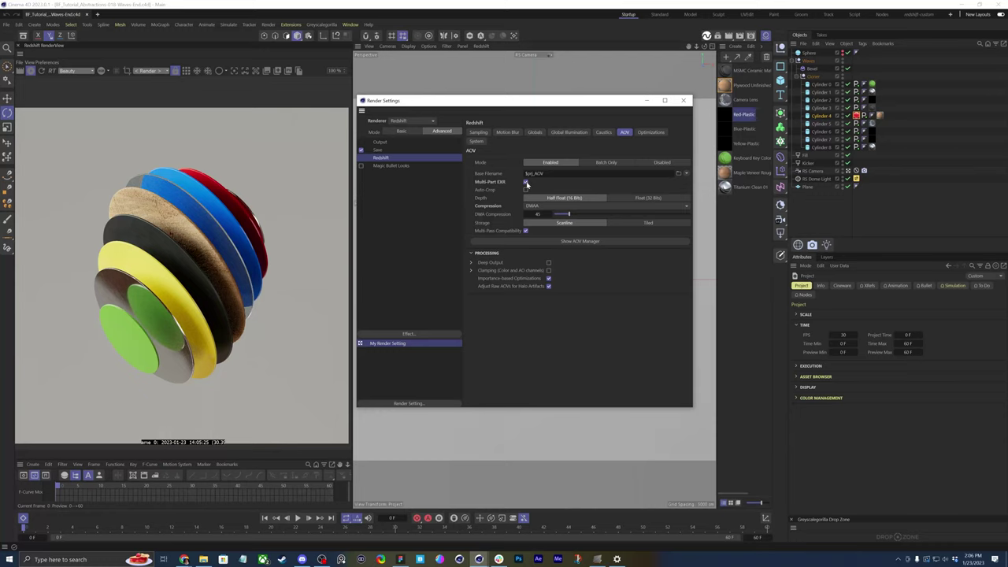
click(556, 207)
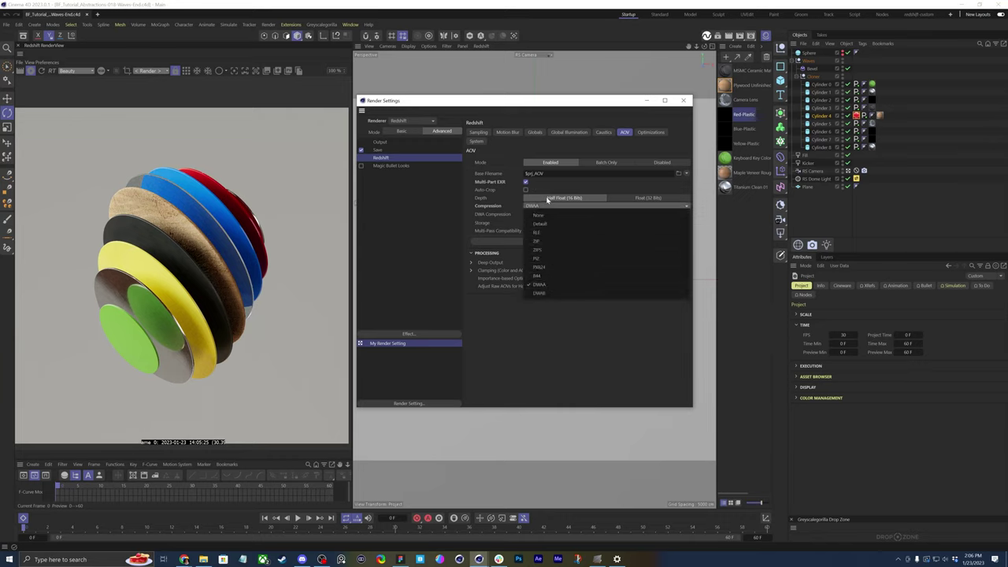
click(552, 208)
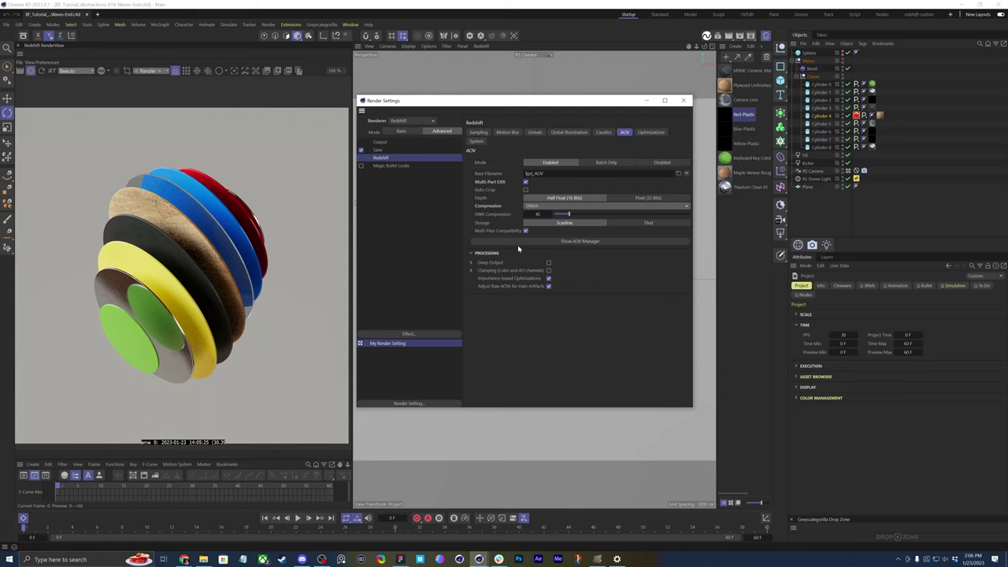
click(547, 242)
- Move and widen the AOV Manager, then delete the existing Cryptomatte AOV
drag(604, 239, 332, 174)
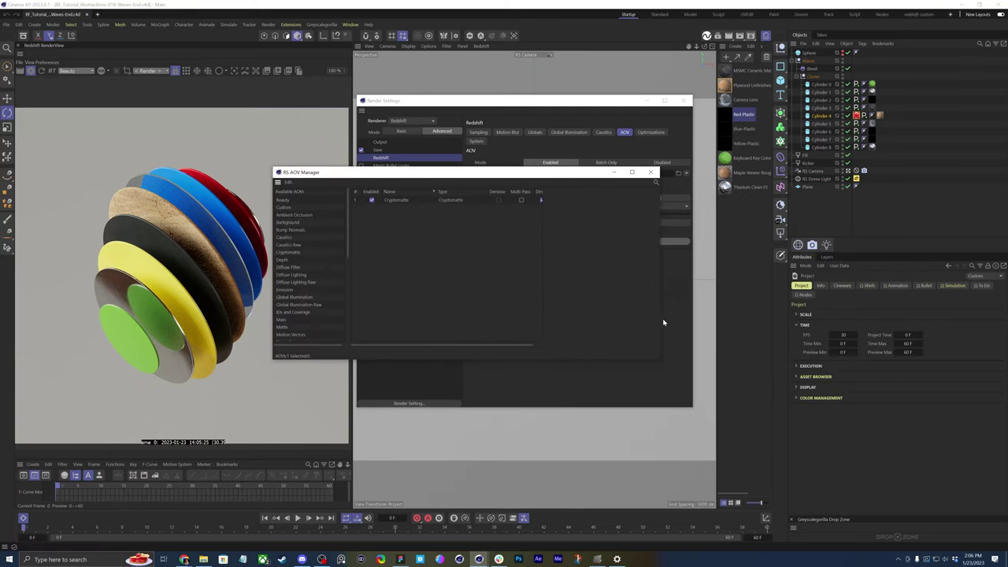
drag(663, 322, 781, 322)
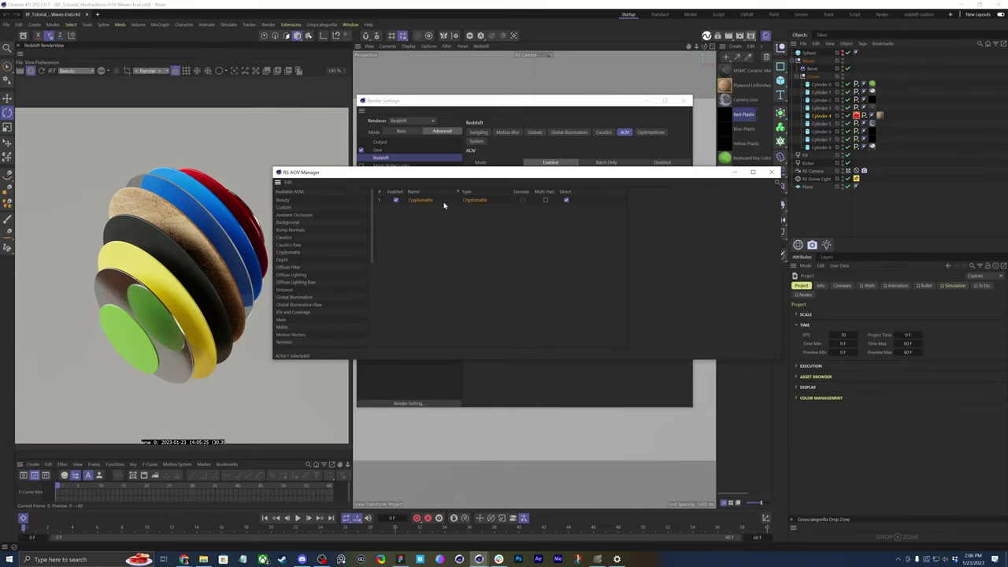
click(443, 202)
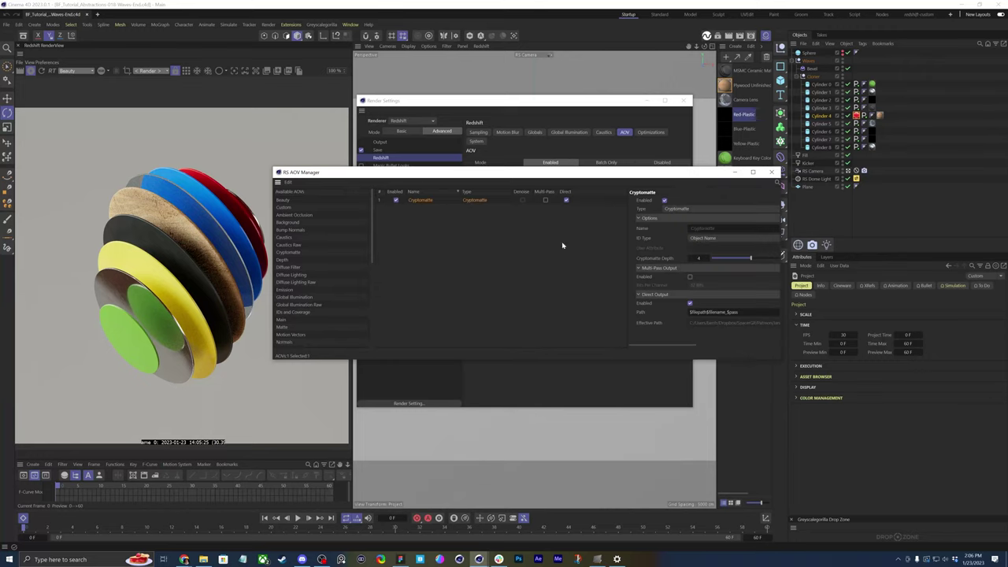
key(Delete)
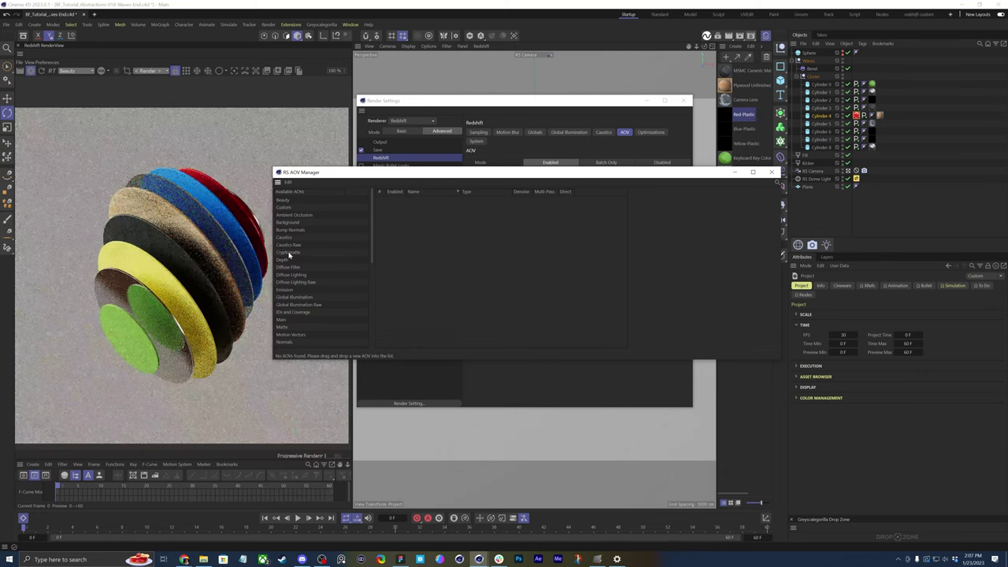
- Add a new Cryptomatte AOV with Multi-Pass off and resize the manager to show its settings
drag(289, 254, 441, 245)
click(506, 203)
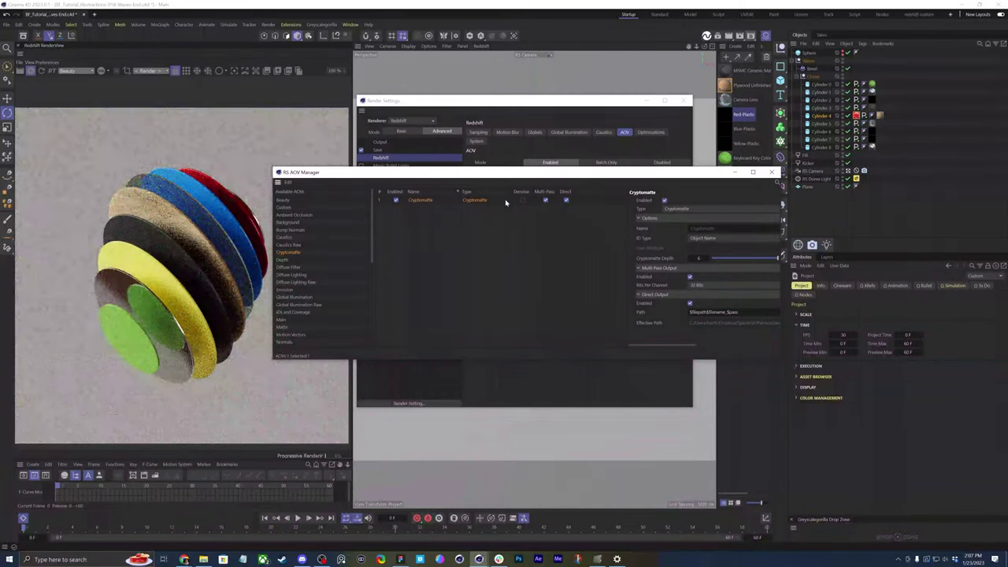
click(545, 202)
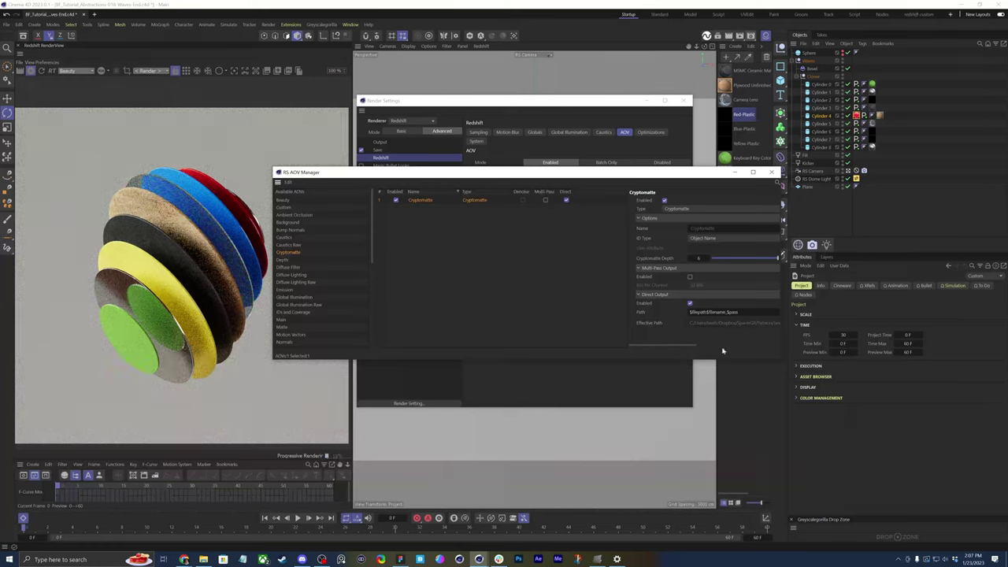
drag(780, 326, 870, 318)
drag(690, 269, 479, 276)
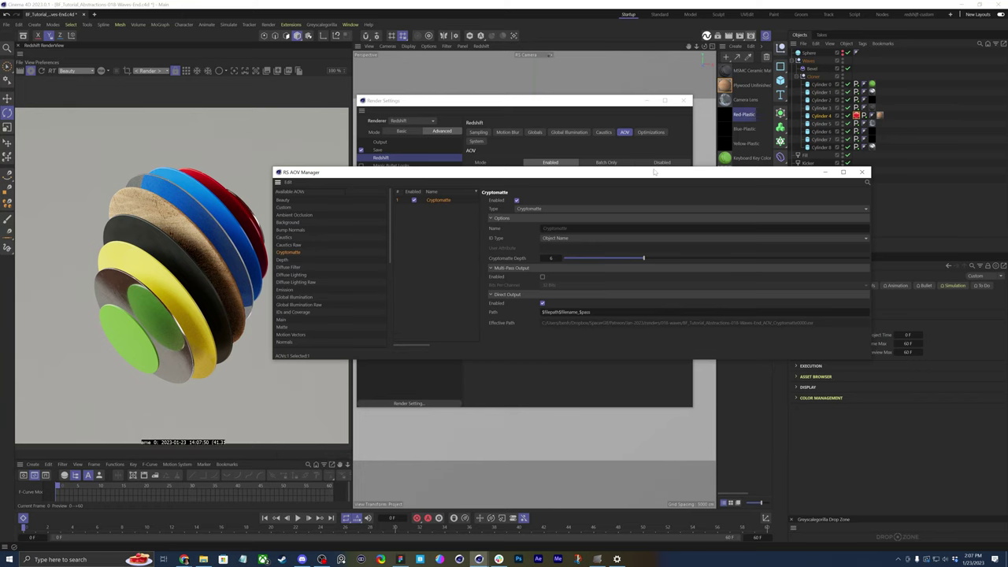
drag(657, 176, 565, 231)
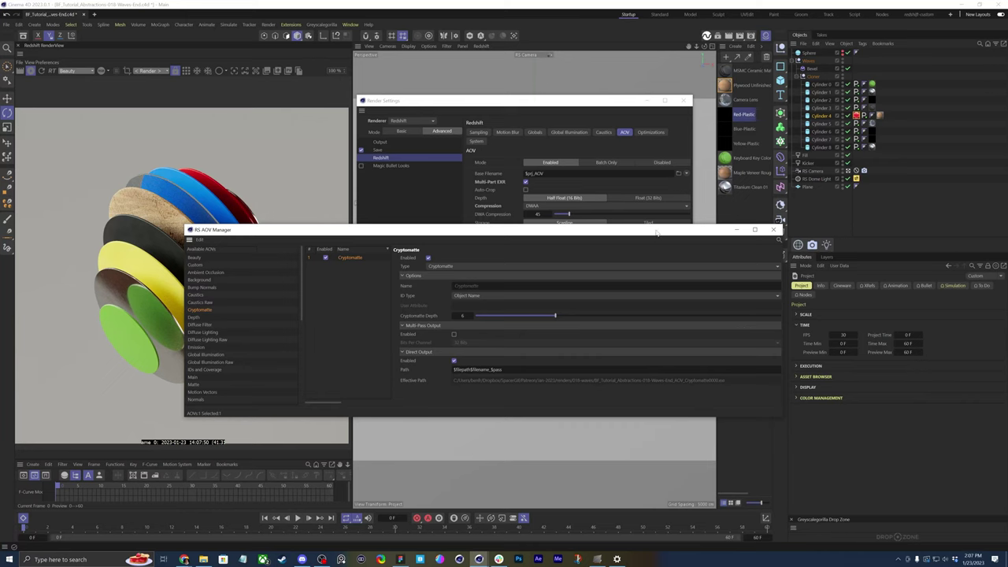
drag(661, 234, 658, 263)
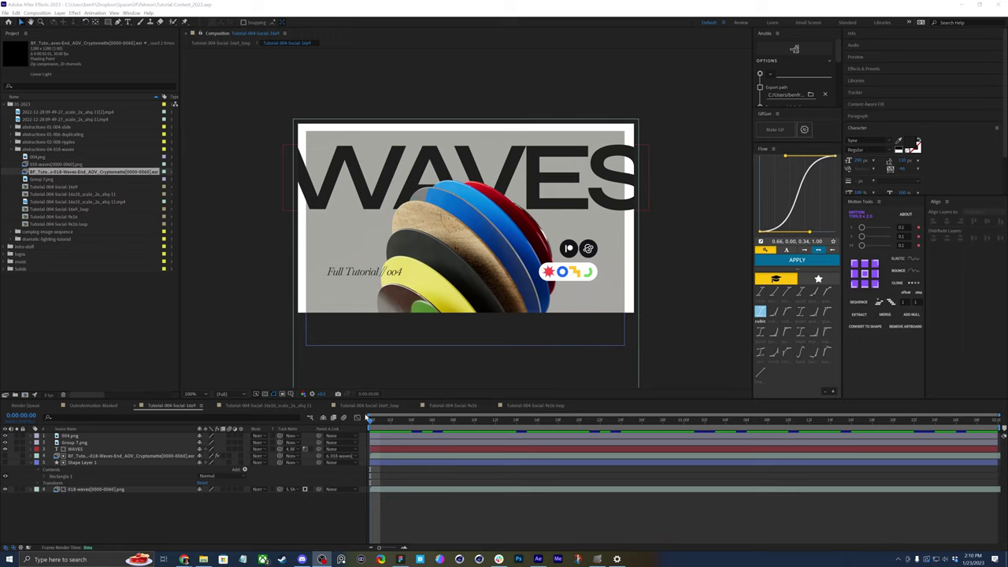
- Play and scrub the WAVES animation, then select the 018-waves PNG and Cryptomatte EXR sequences
key(space)
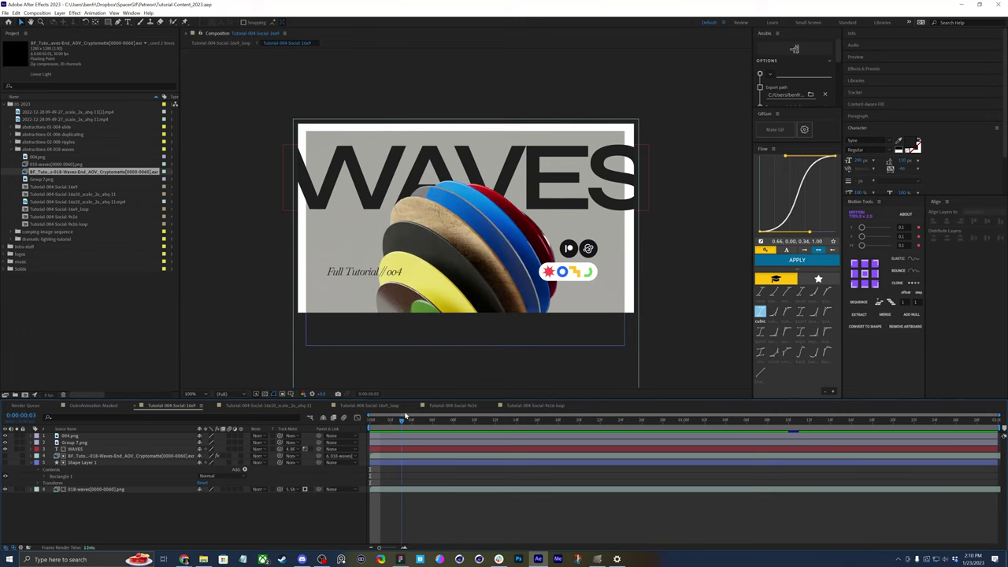
mouse_move(477, 415)
mouse_down()
mouse_move(525, 417)
mouse_move(485, 417)
mouse_up()
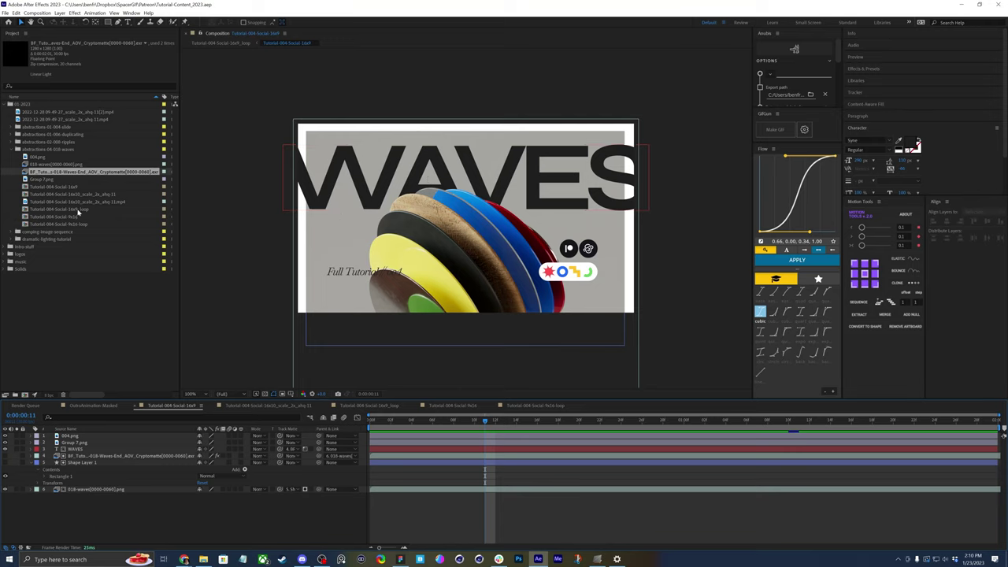
click(68, 164)
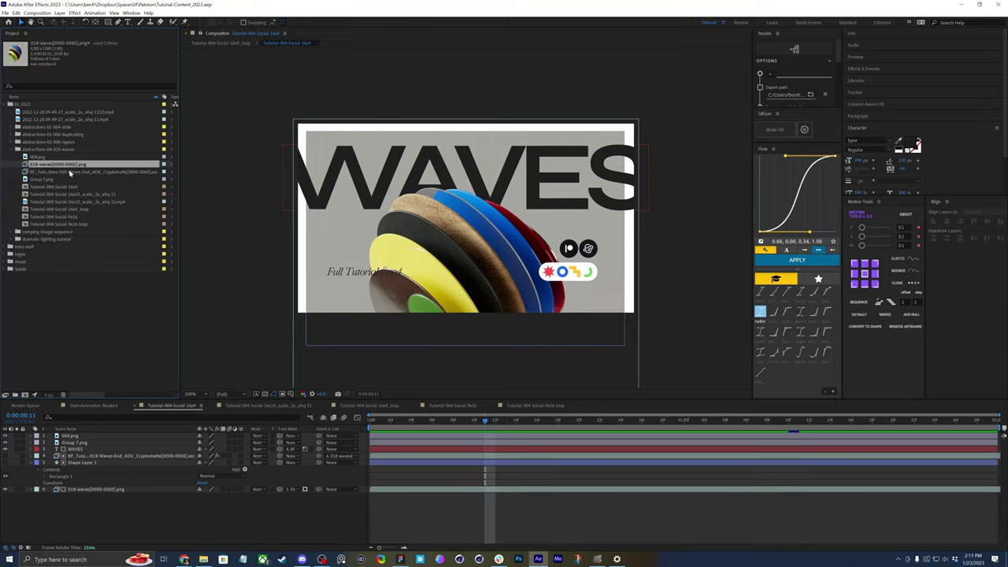
click(77, 172)
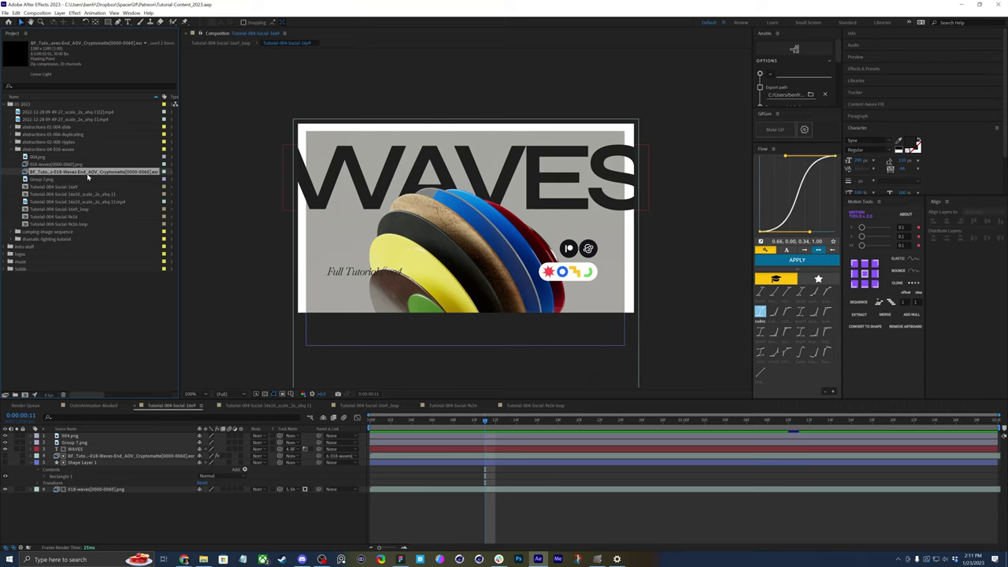
- Make a 018-waves comp from the PNG sequence and add the Cryptomatte EXR layer above it
click(75, 164)
right_click(76, 163)
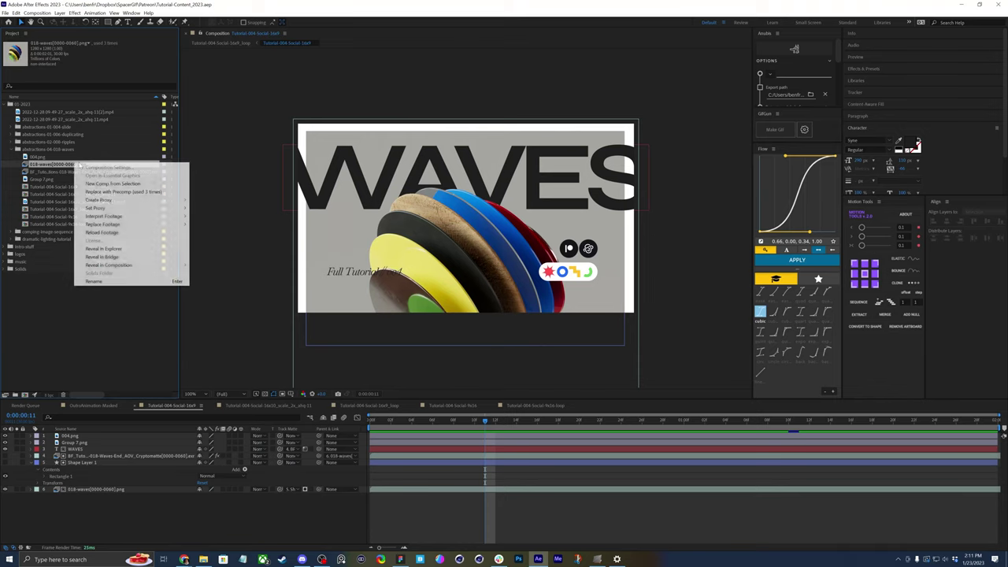
click(97, 184)
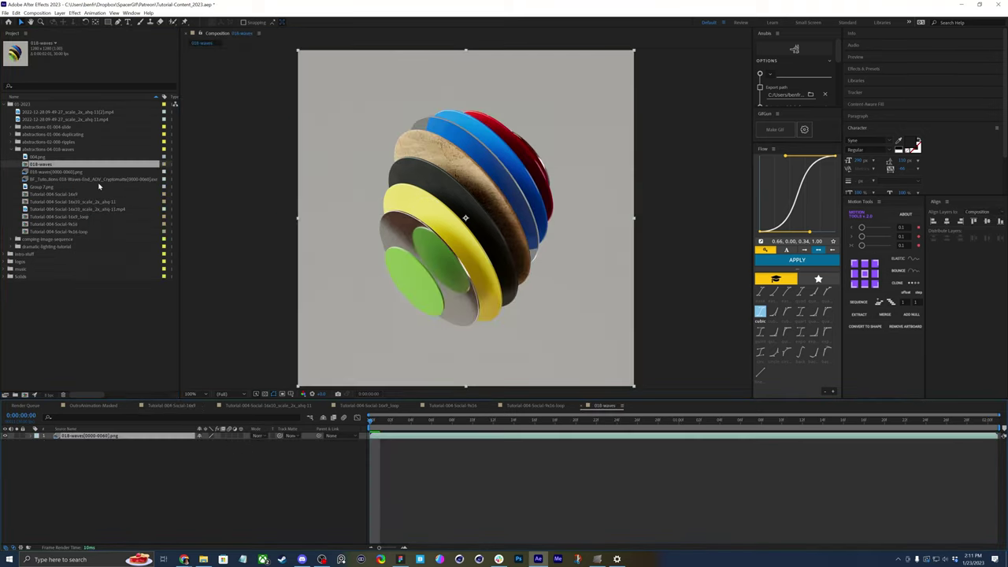
drag(73, 181, 154, 438)
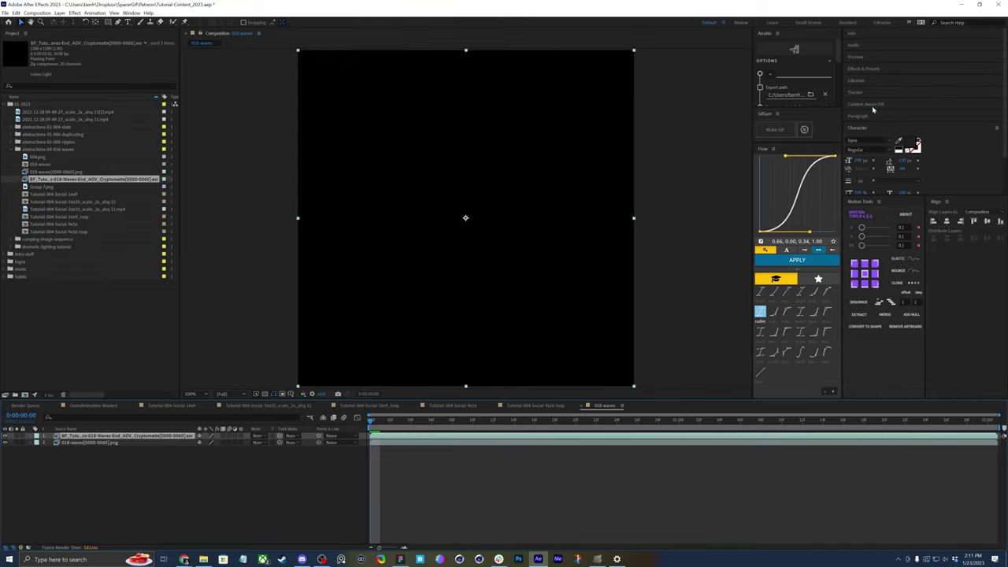
- Search Effects & Presets for 'cry' and apply Cryptomatte to the EXR layer
click(877, 71)
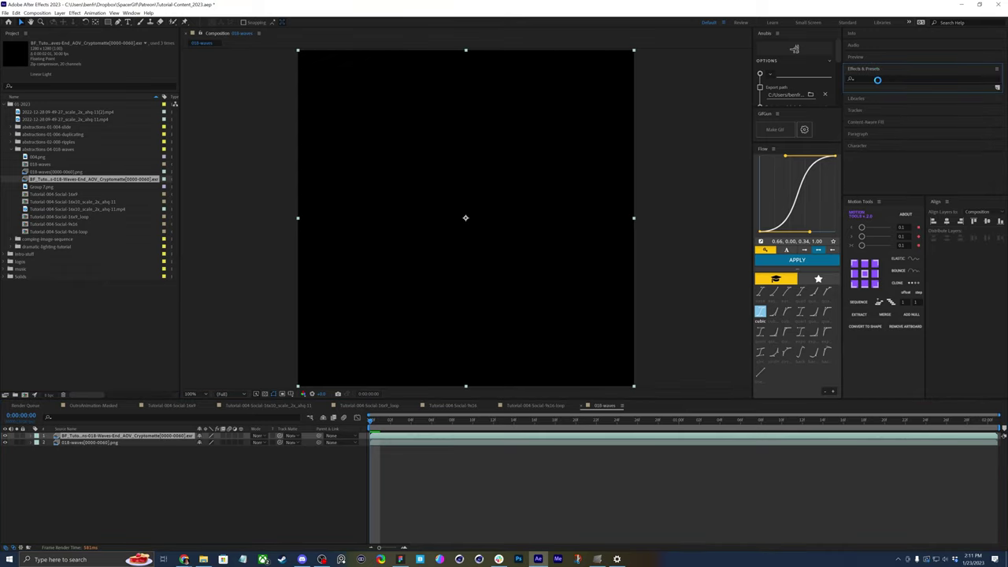
click(877, 80)
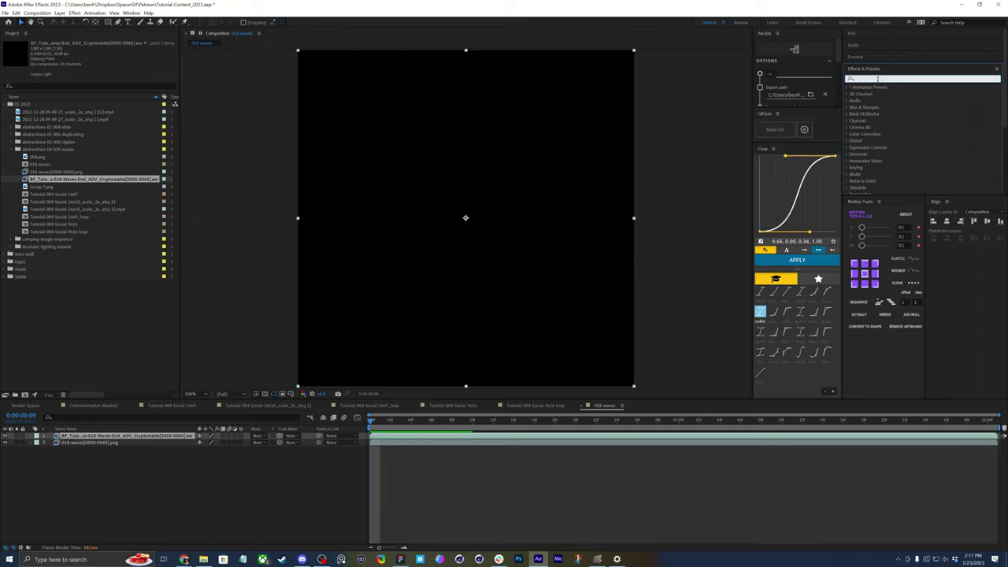
text(c)
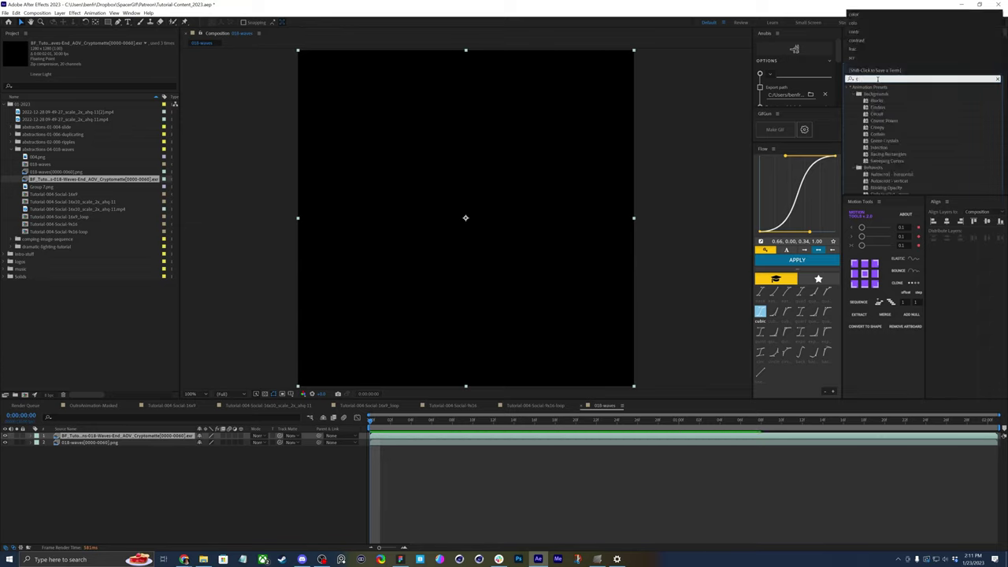
text(ry)
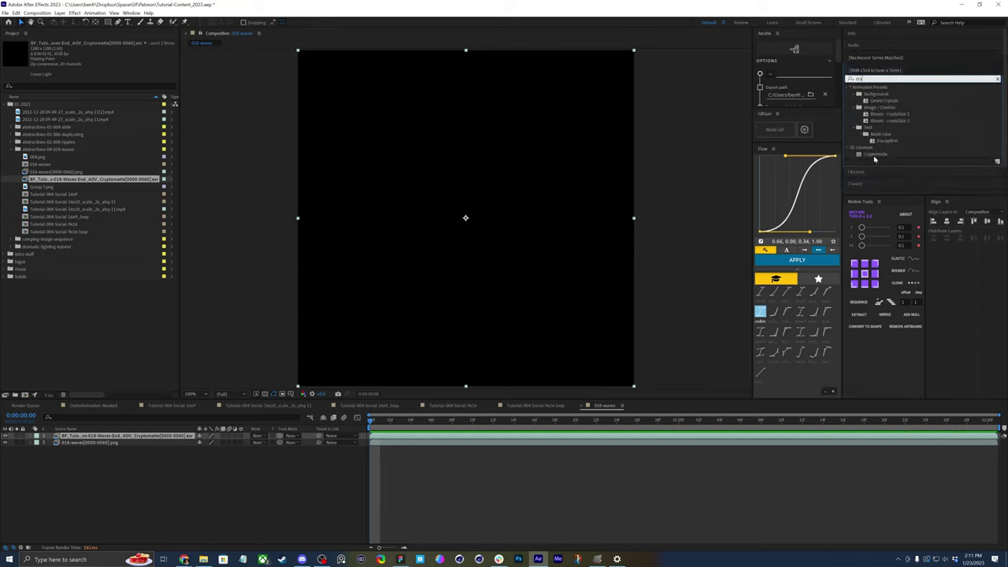
drag(873, 155, 138, 437)
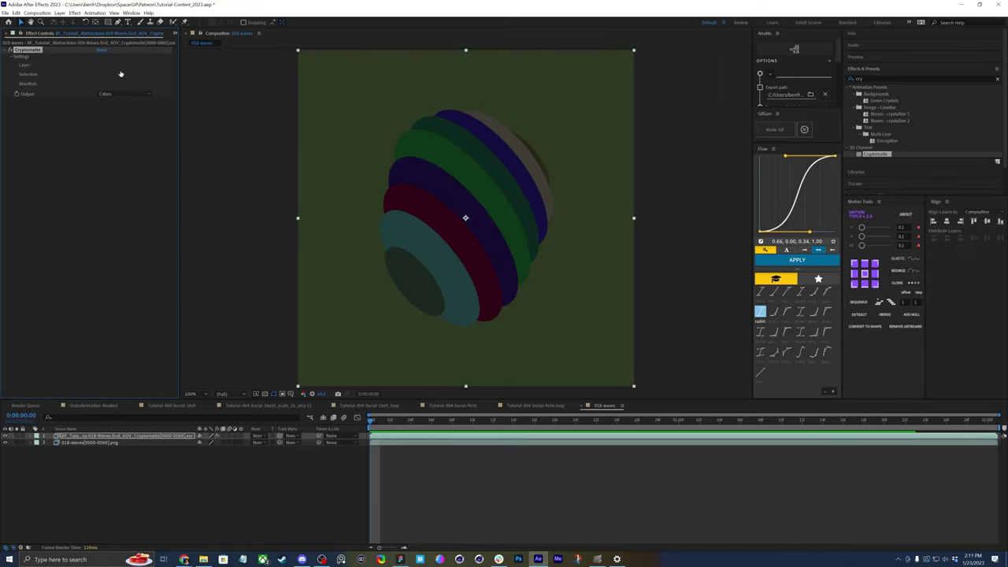
- Set the Cryptomatte layer to CryptoMesh, pick the background, and set Output to Matte Only
click(126, 77)
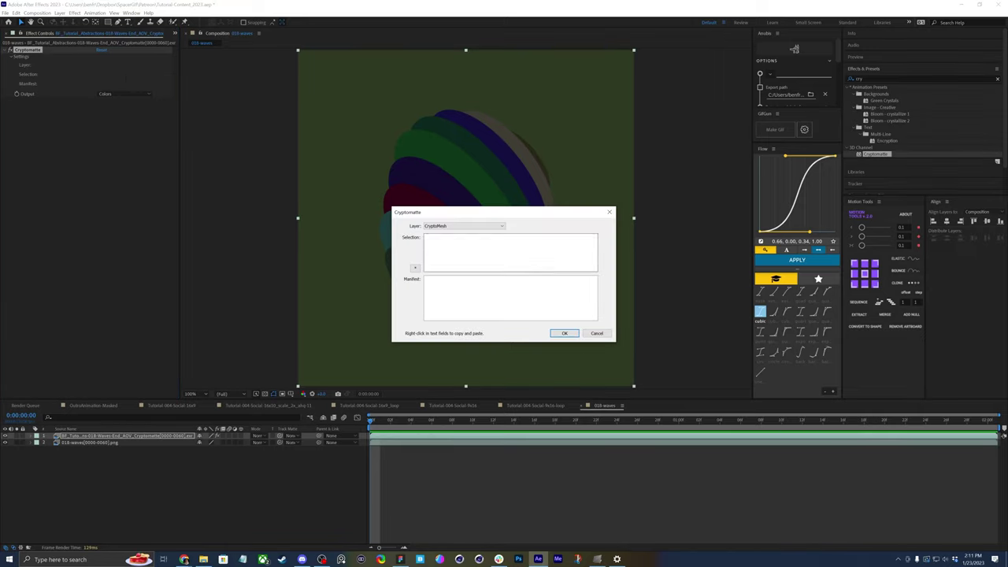
click(564, 334)
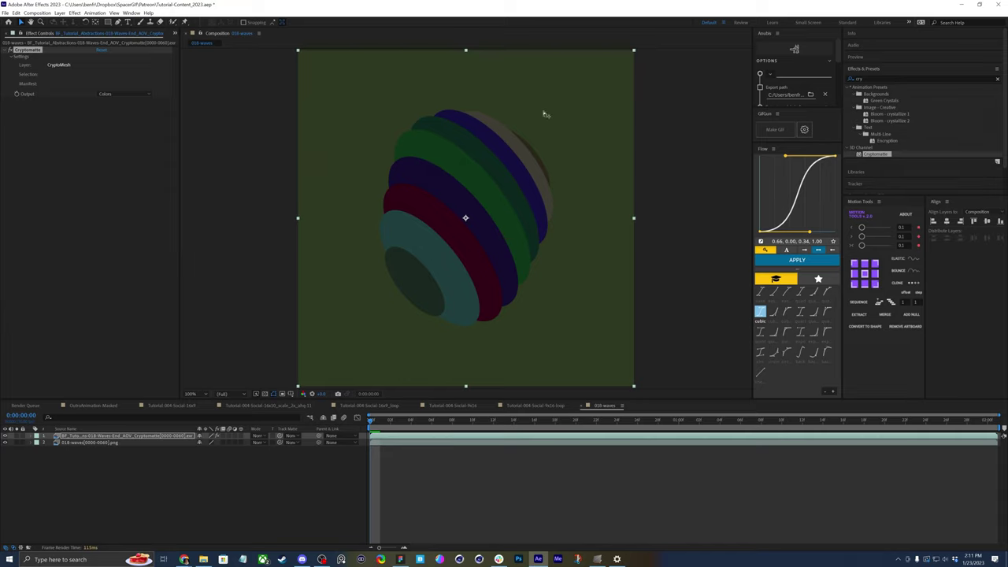
click(340, 133)
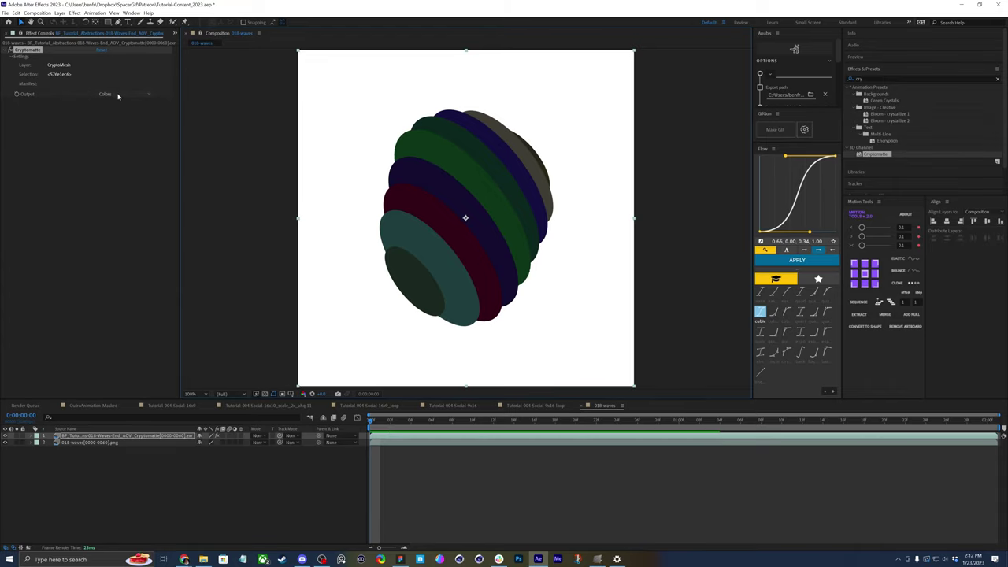
click(117, 94)
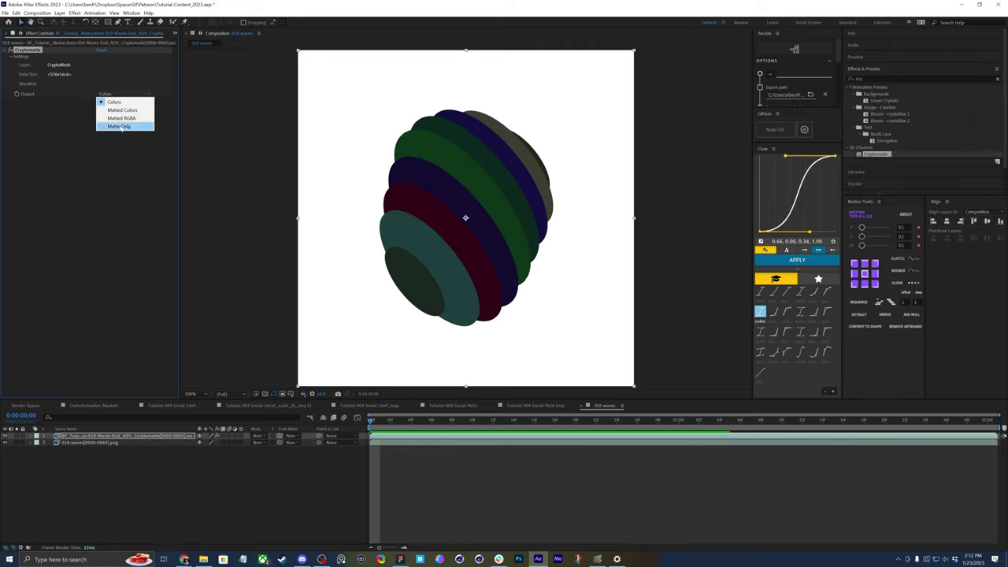
click(120, 127)
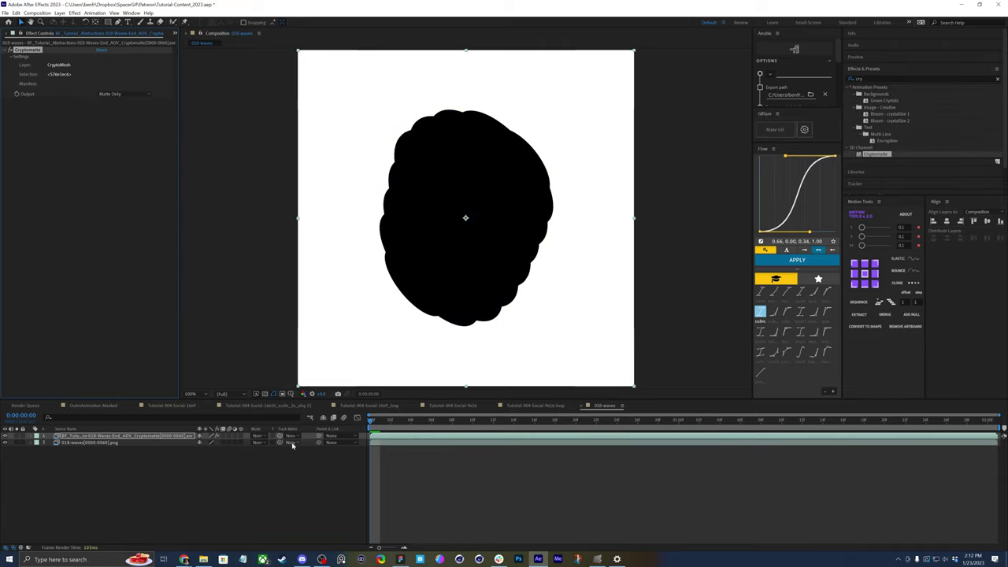
- Duplicate the 018-waves PNG layer and set its track matte to the Cryptomatte layer
click(142, 445)
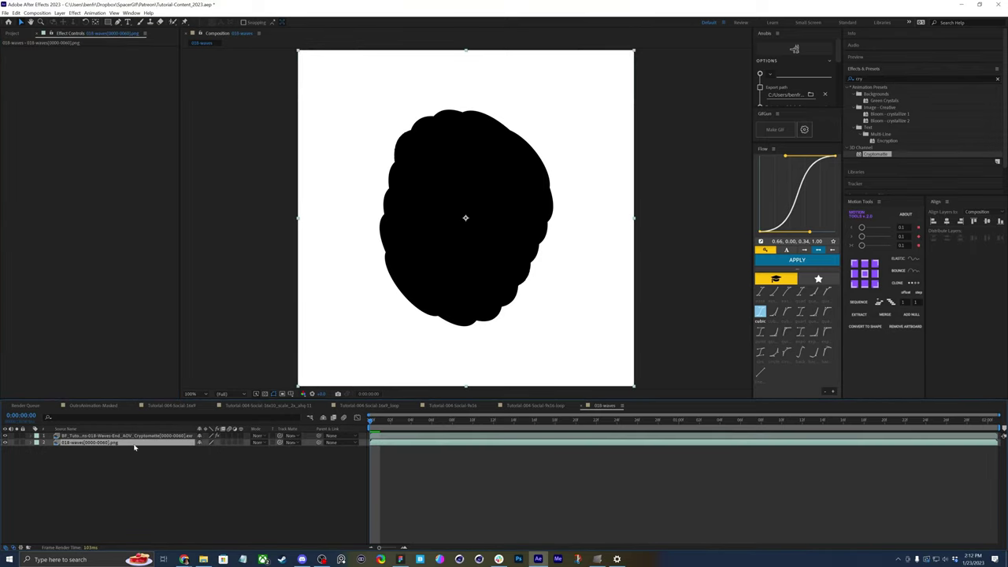
key(ctrl+d)
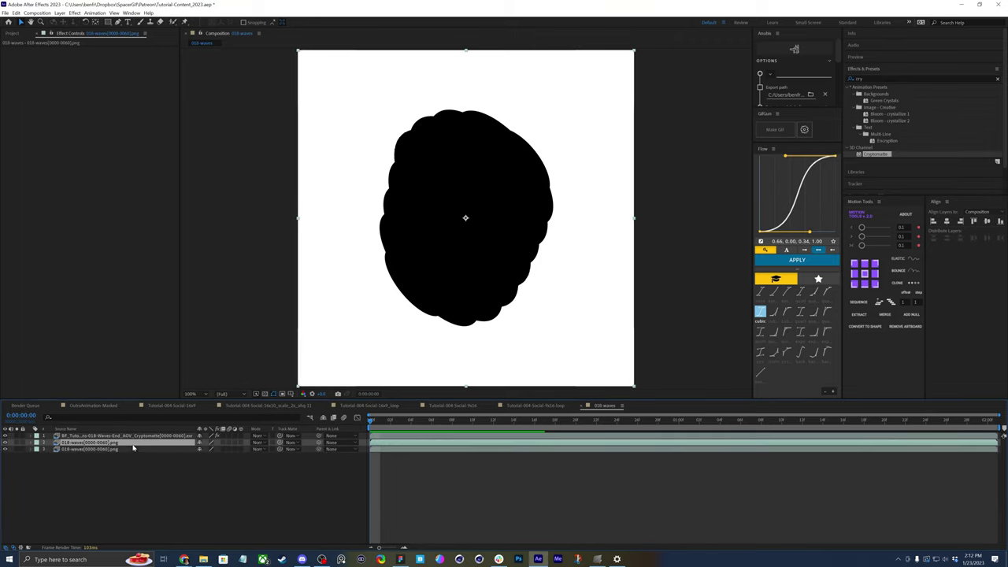
drag(280, 446, 118, 437)
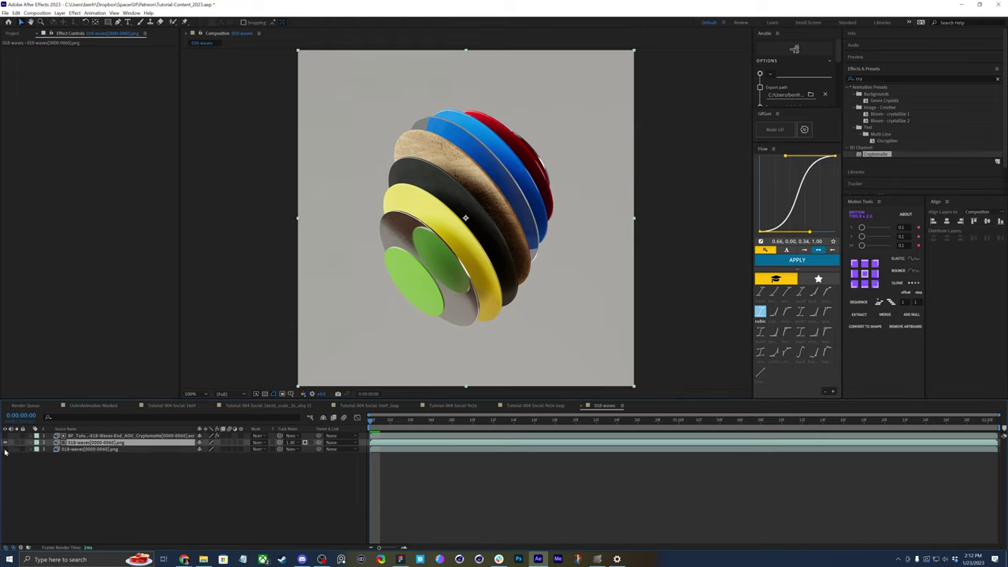
- Compare Luma and Alpha track matte results, ending on Alpha matte
click(305, 443)
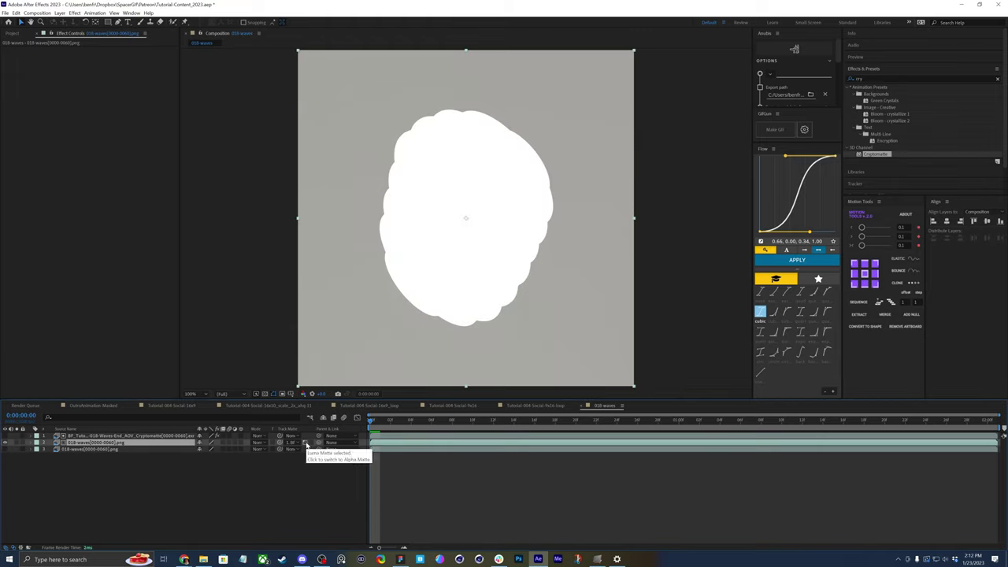
click(305, 444)
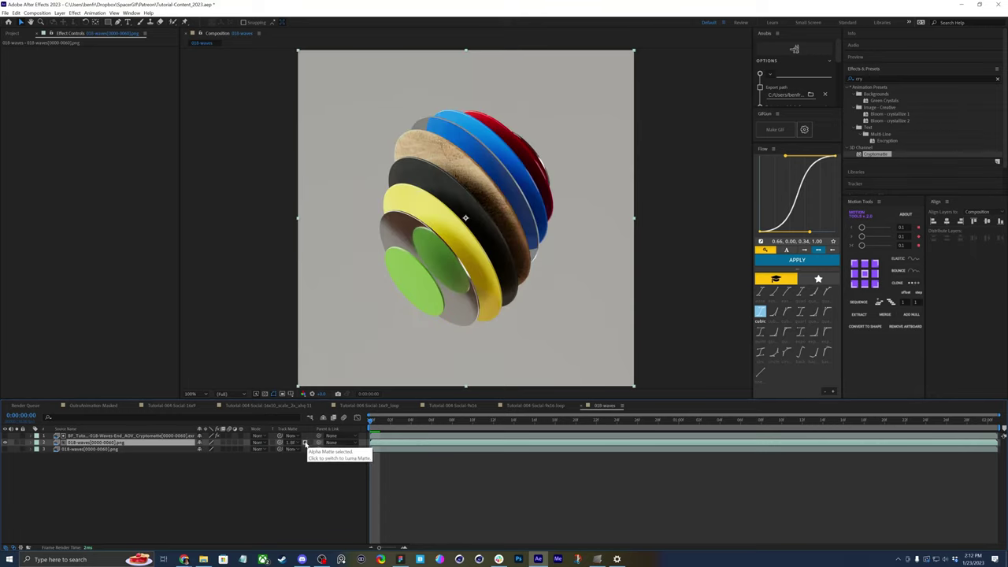
click(5, 444)
click(5, 444)
click(5, 444)
click(5, 443)
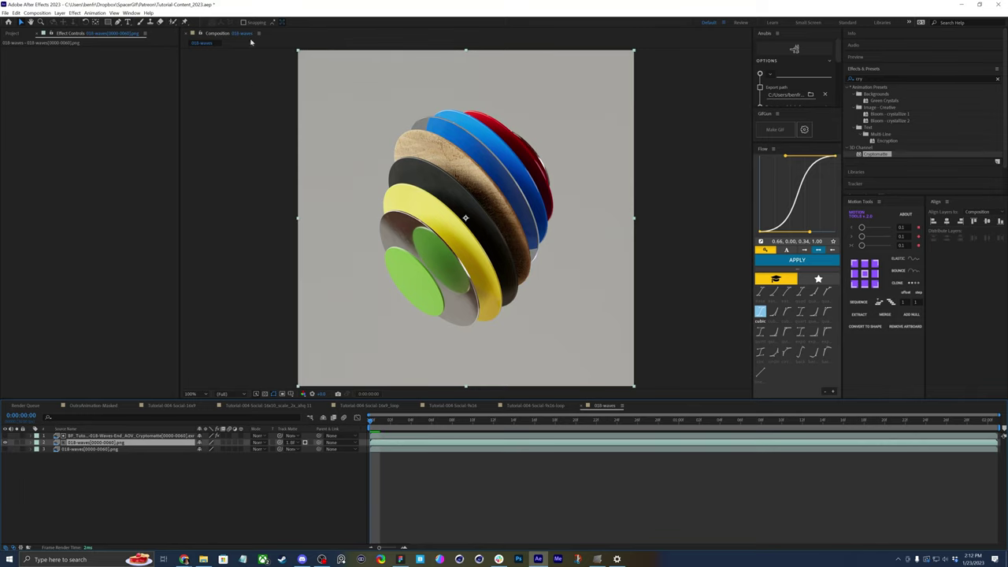
- Create a text layer reading 'WAVE' and set its font style to Bold
click(128, 22)
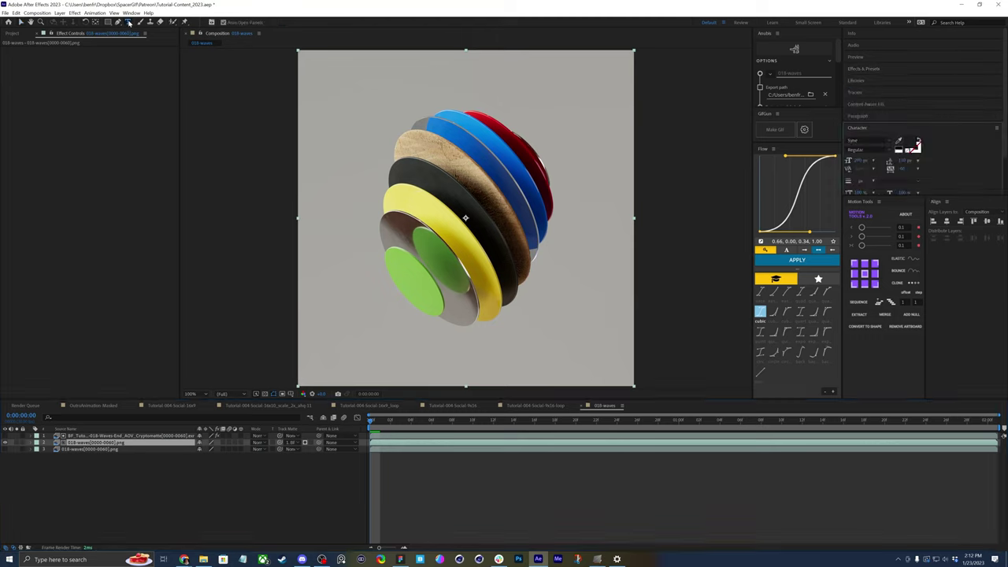
click(311, 179)
text(WAVE)
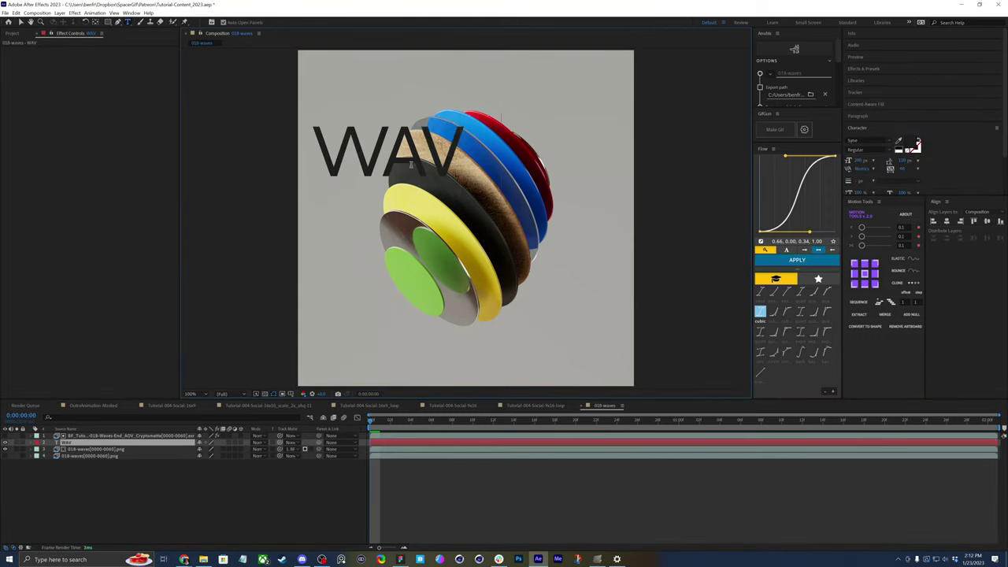
click(872, 150)
click(868, 187)
double_click(446, 167)
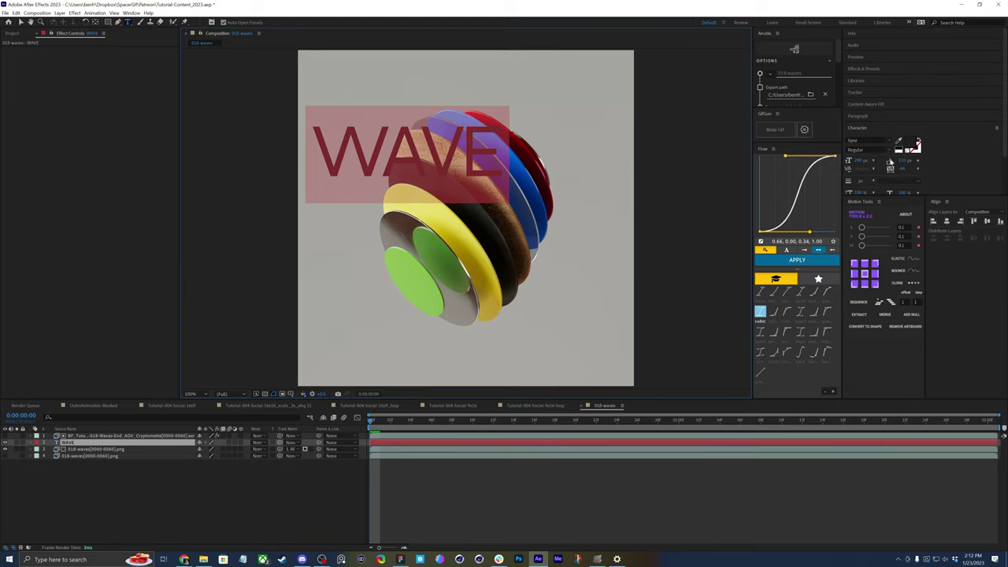
click(890, 150)
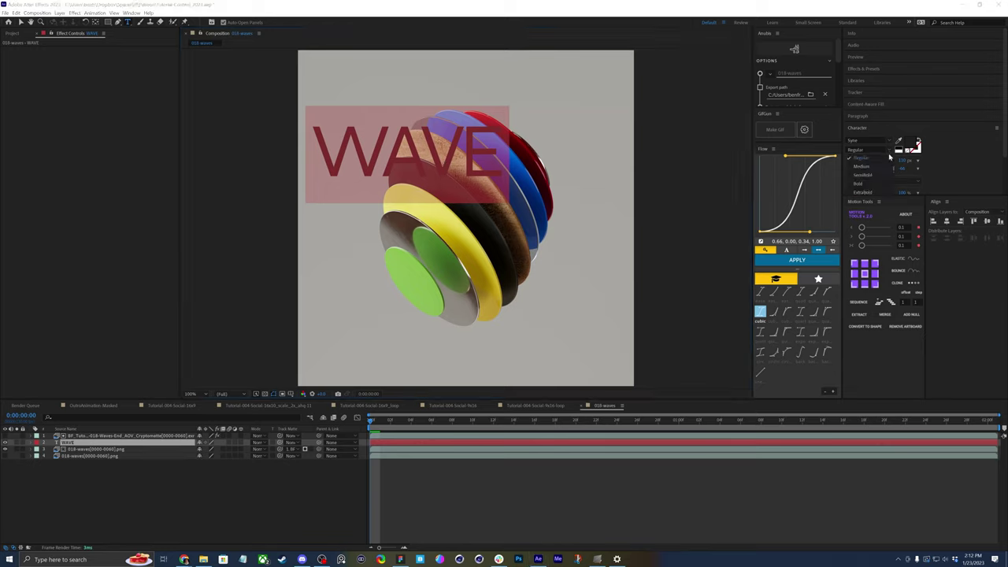
click(860, 182)
- Scale the WAVE text to span the frame and move its layer below the PNG layer
click(27, 22)
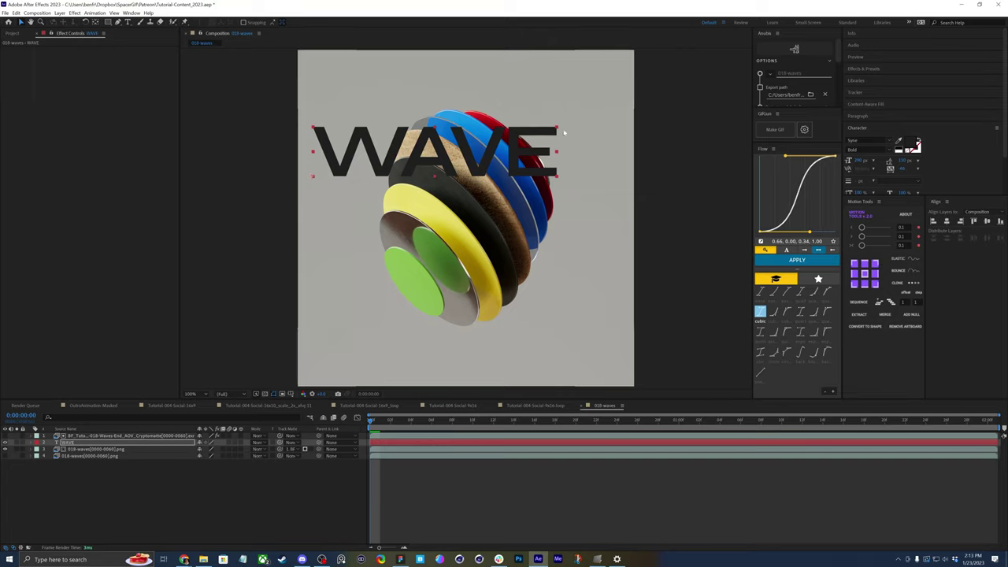
drag(556, 126, 320, 115)
drag(356, 155, 334, 166)
drag(613, 125, 636, 120)
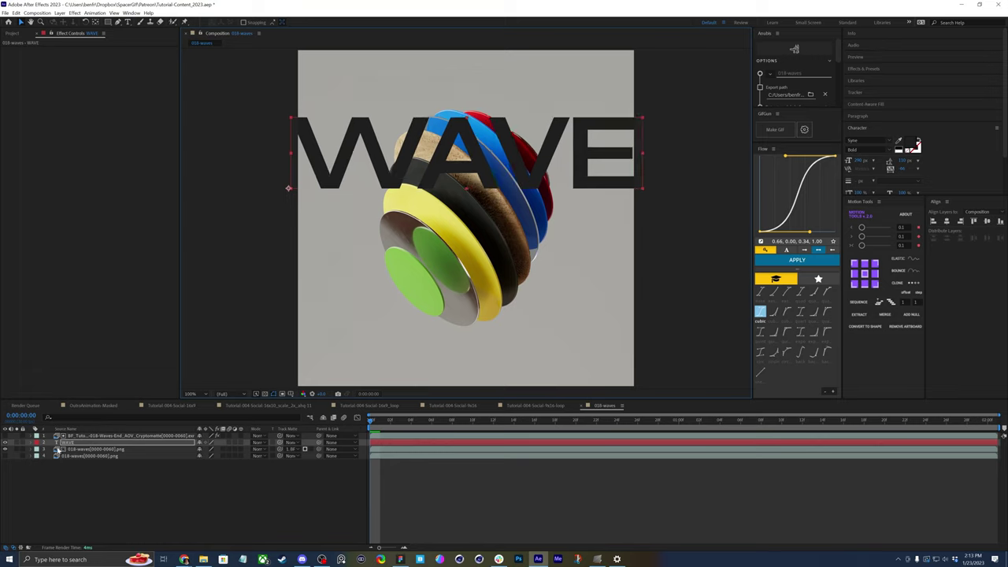
drag(71, 442, 78, 454)
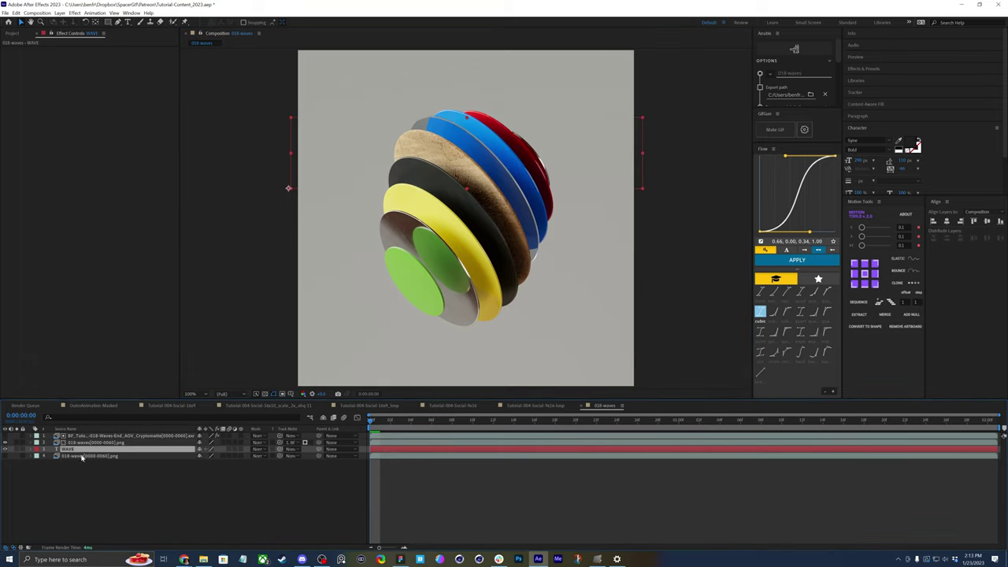
- Toggle the PNG layer's matte invert and Luma/Alpha until the sphere overlays WAVE, then raise the text
click(305, 444)
click(306, 444)
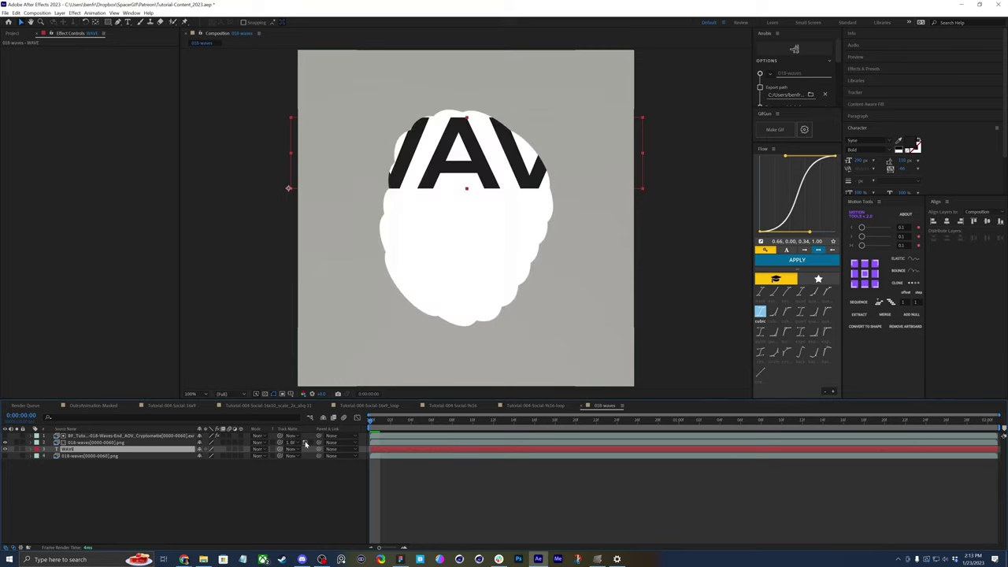
click(306, 444)
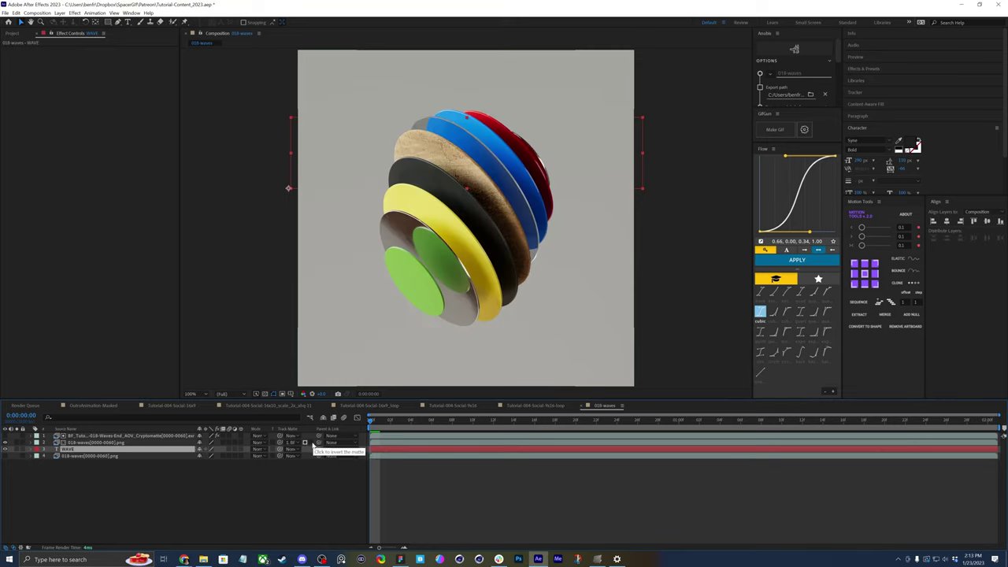
click(116, 444)
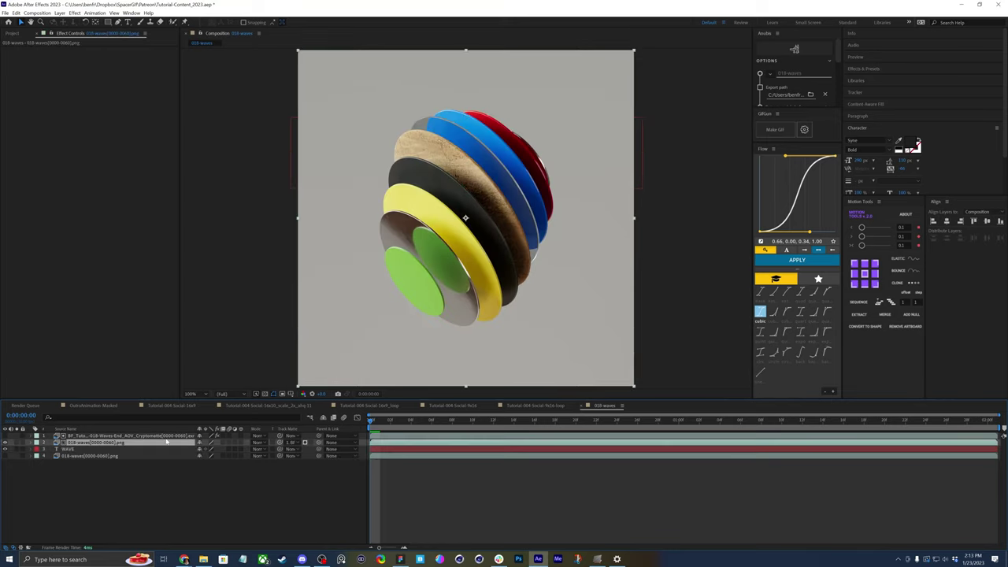
click(307, 444)
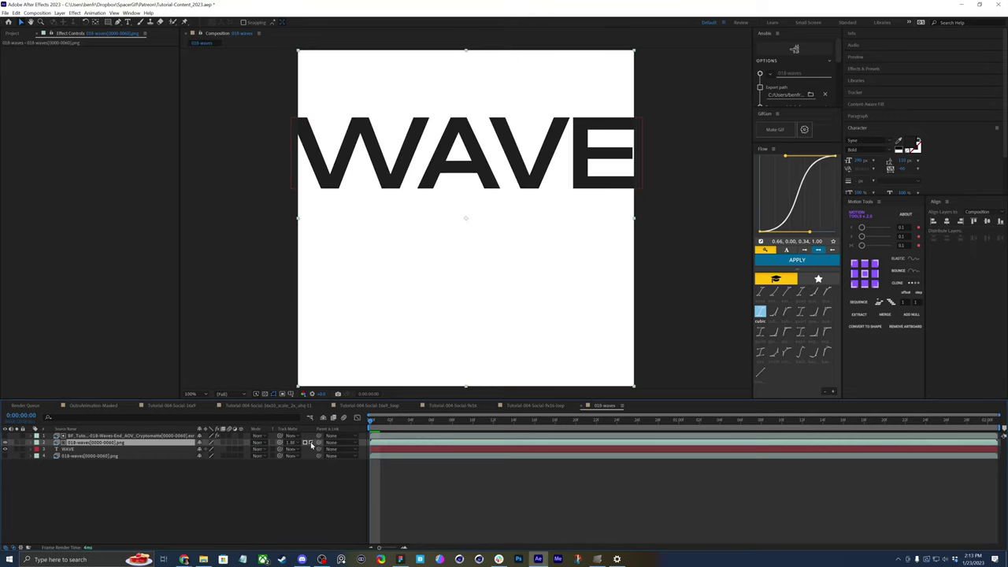
click(310, 445)
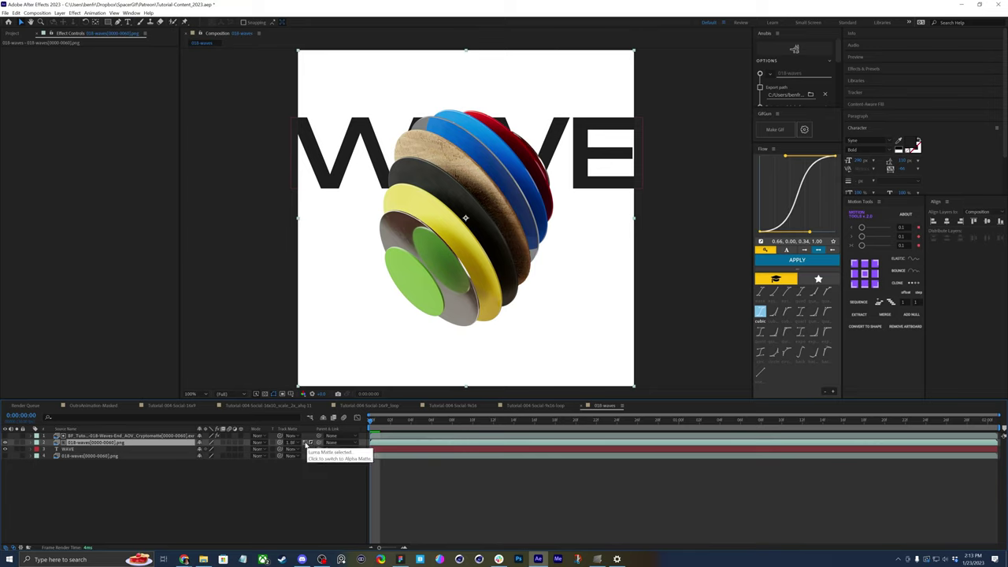
click(307, 444)
click(308, 445)
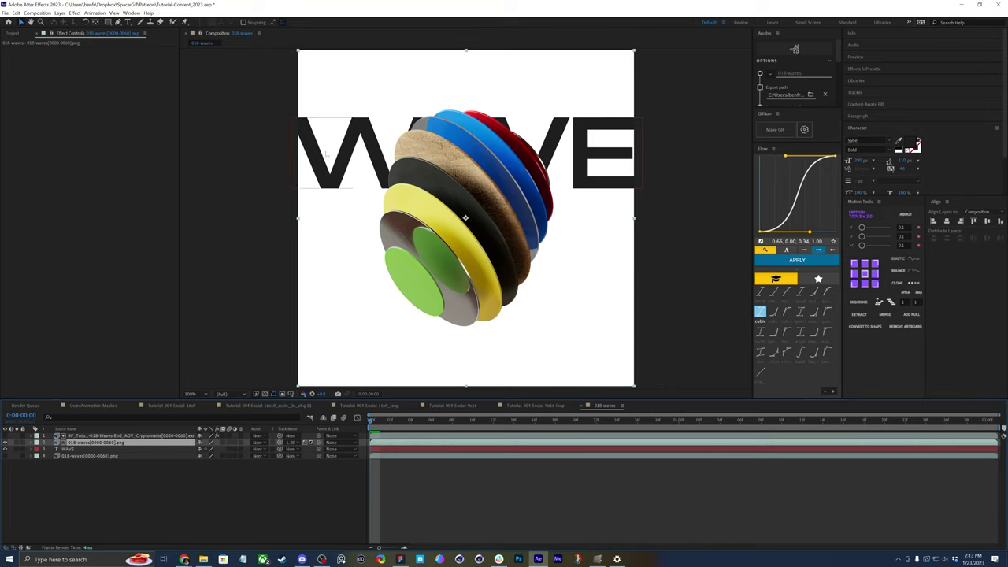
click(67, 451)
drag(585, 217, 583, 137)
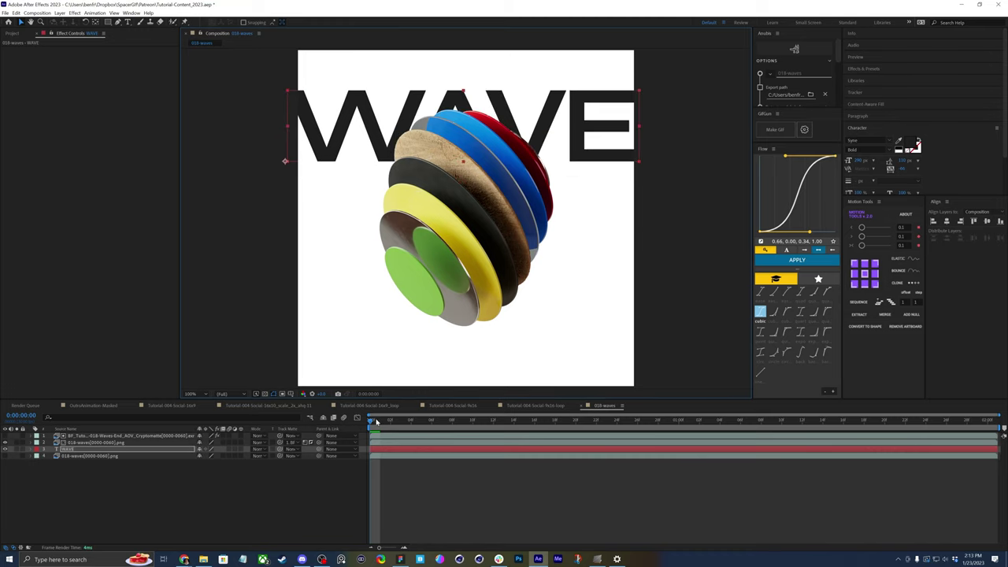
- Turn the grey background render layer back on and preview the composition
key(space)
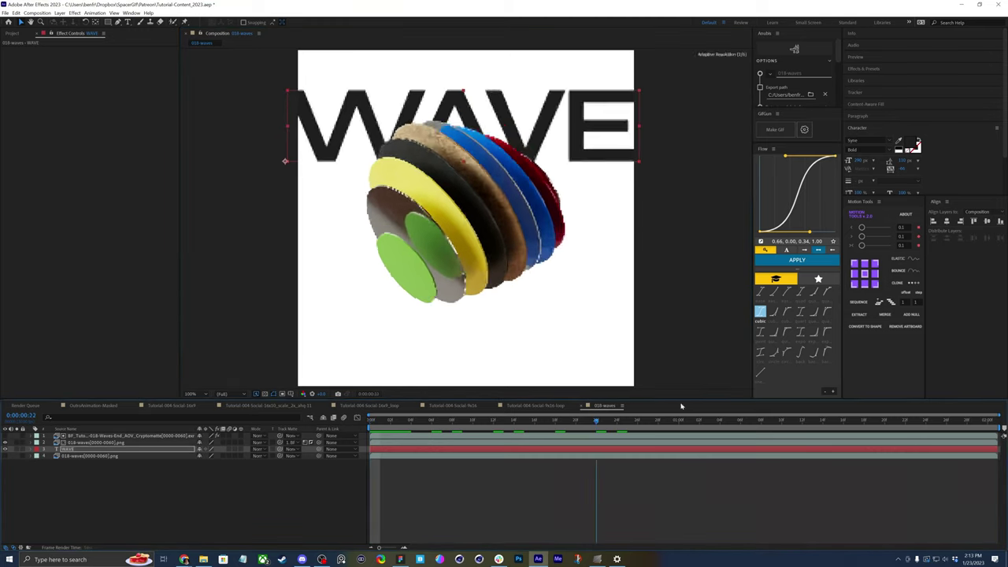
click(7, 455)
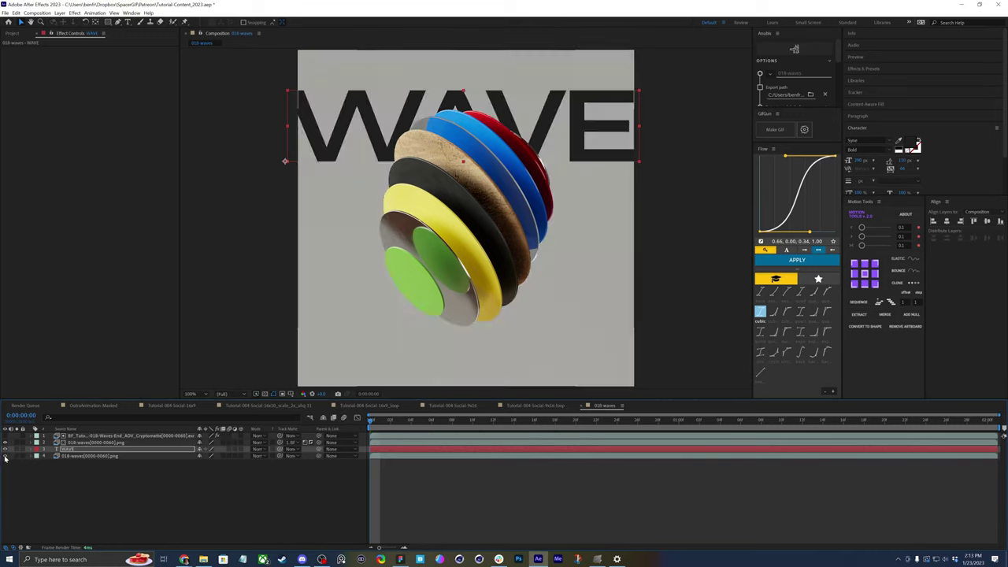
key(space)
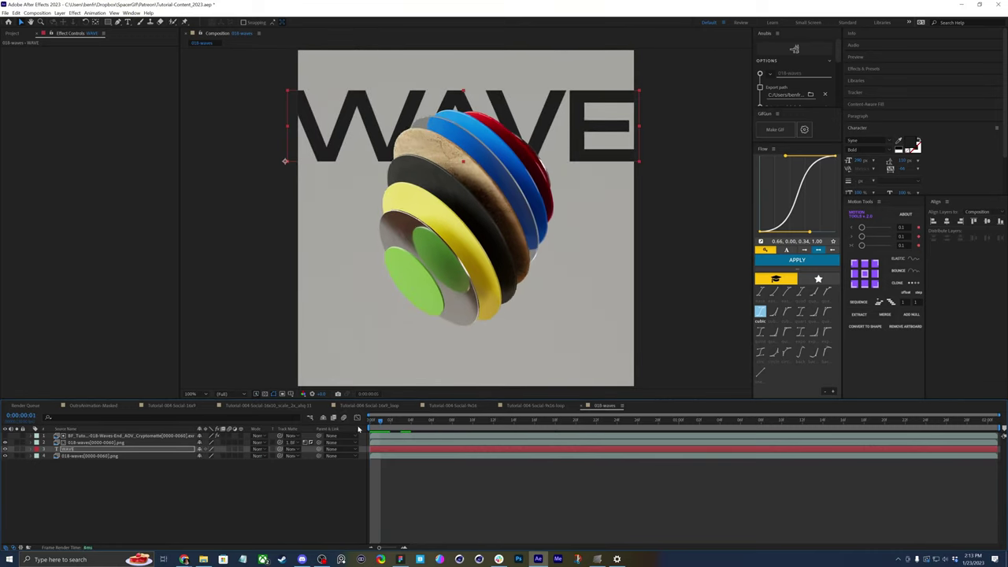
key(space)
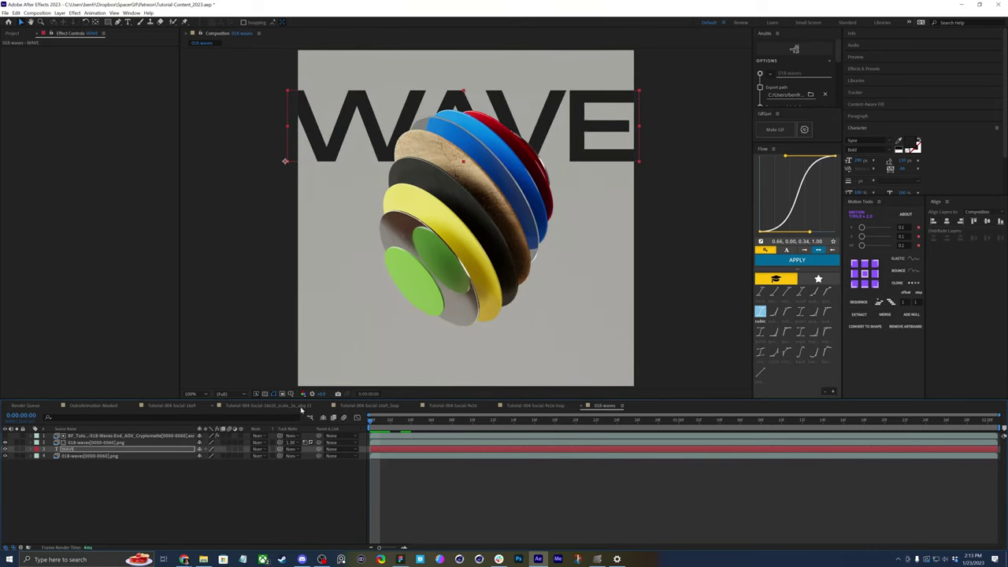
- Check the Tutorial-004-Social-16x9 comp, then scrub 018-waves to 0:00:01:20
click(172, 406)
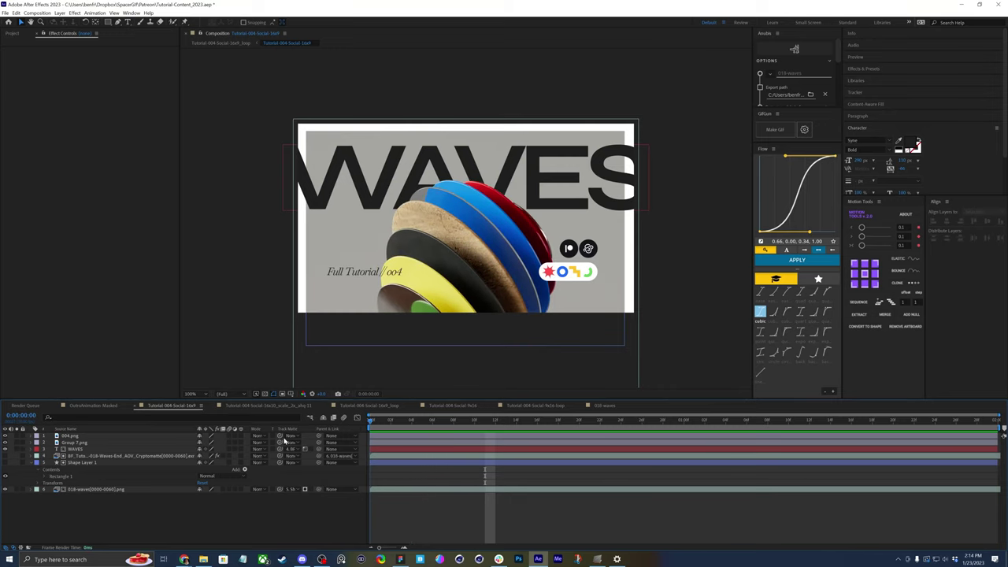
key(space)
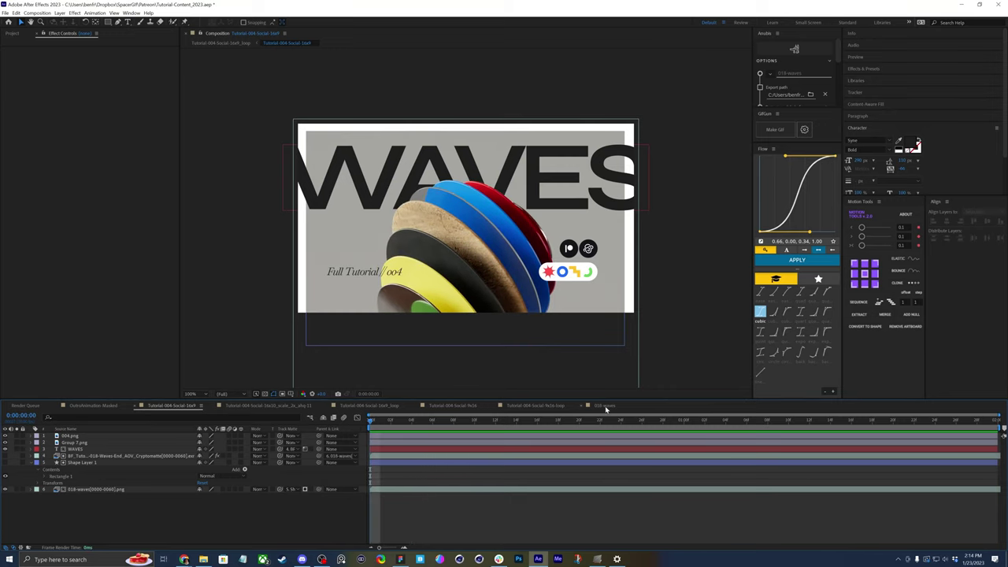
click(601, 405)
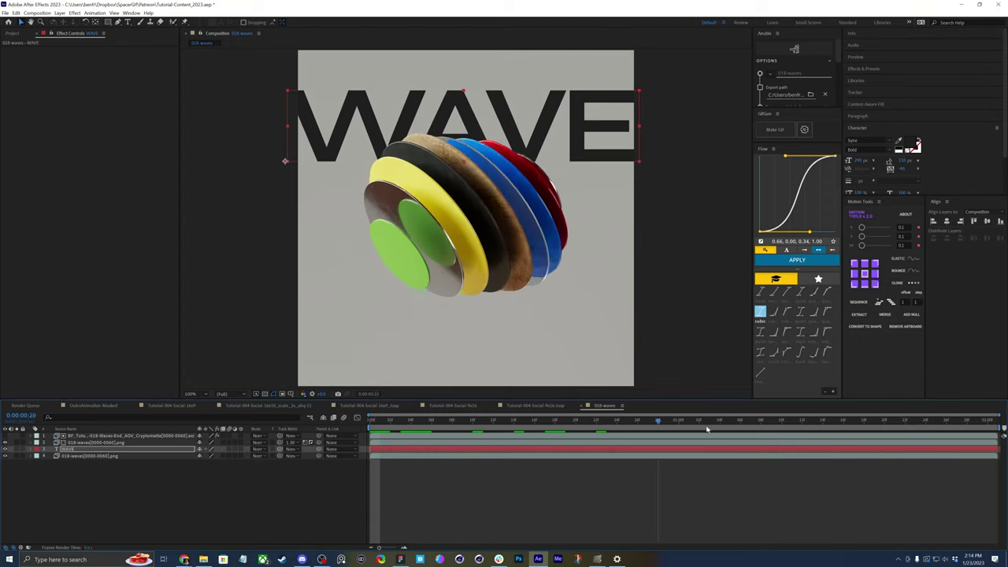
drag(452, 421, 888, 432)
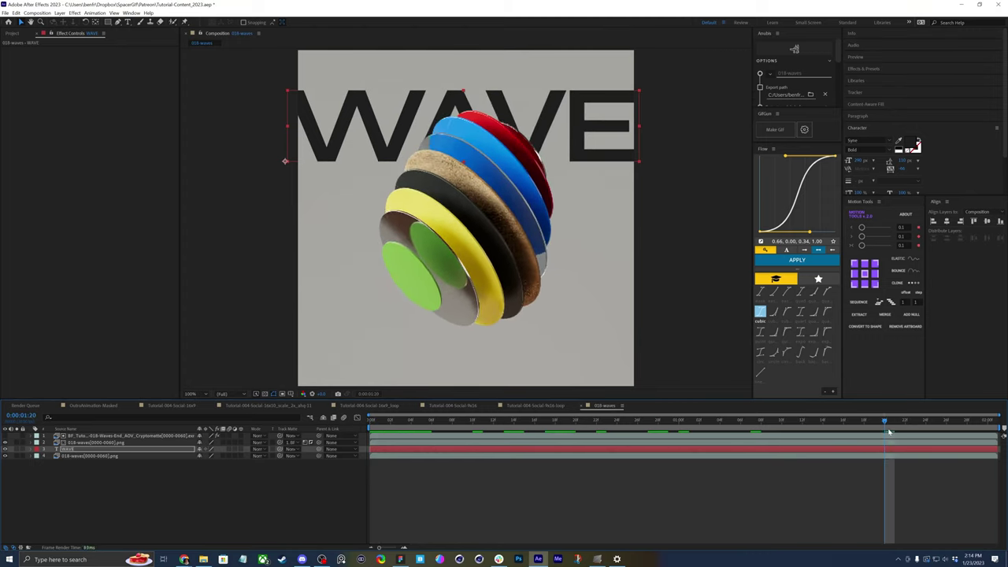